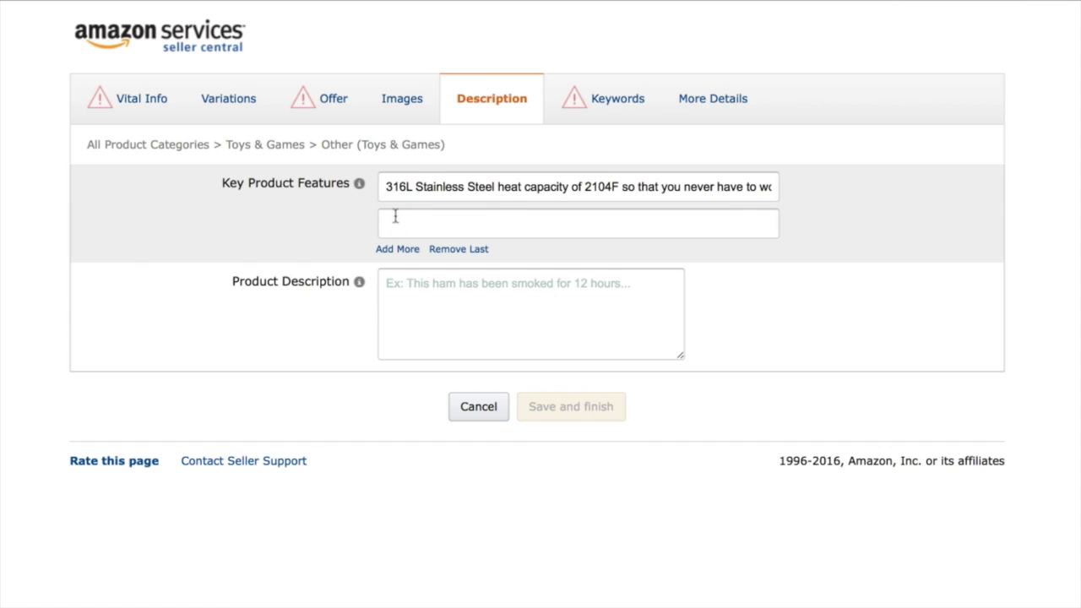
Add three more empty entry fields to the key product features.
click(387, 251)
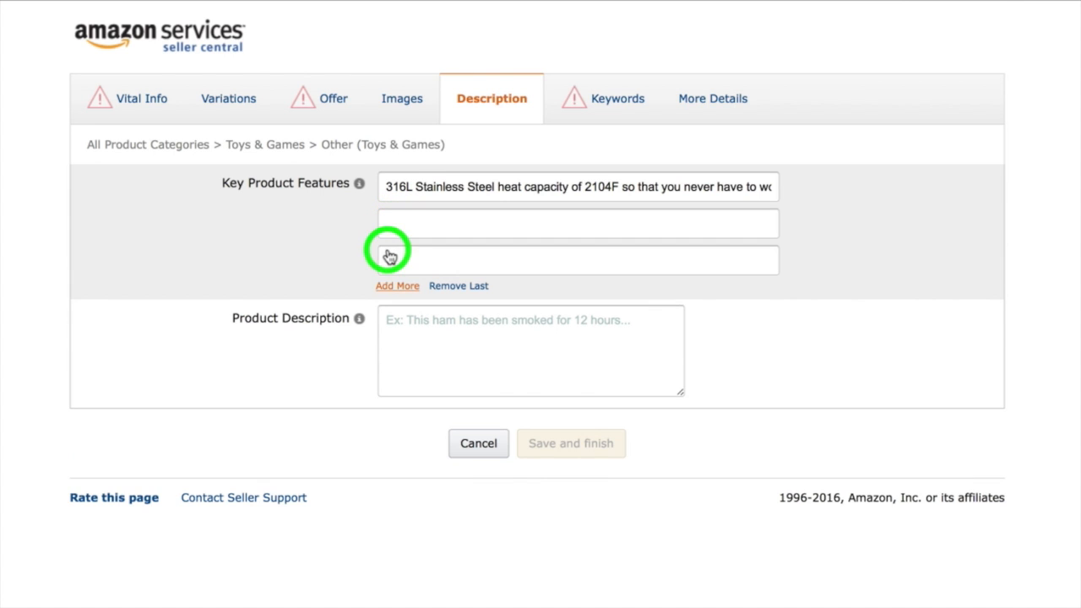
click(384, 287)
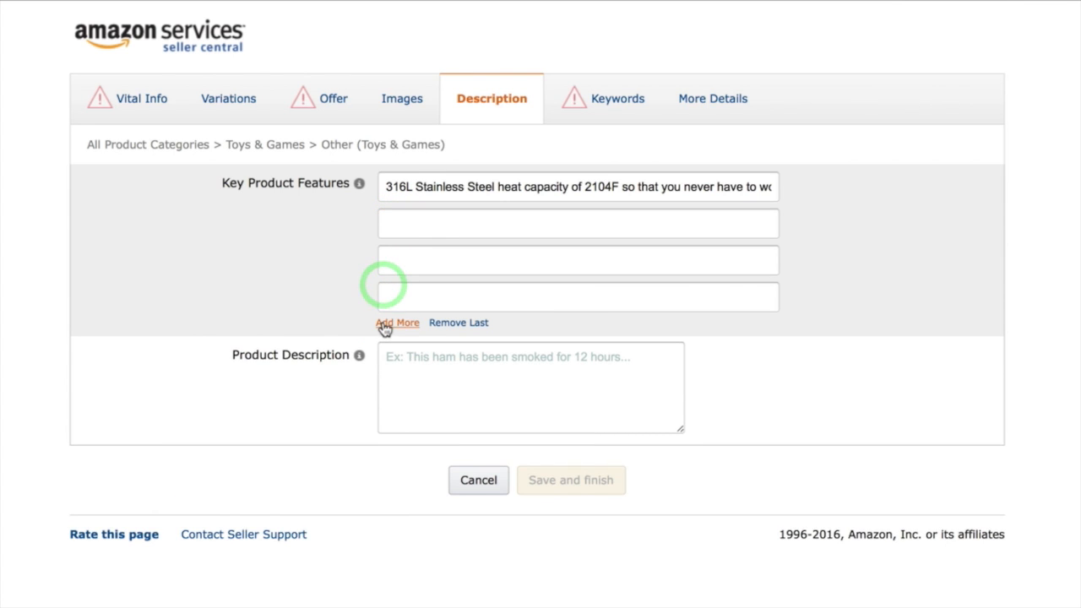
click(385, 321)
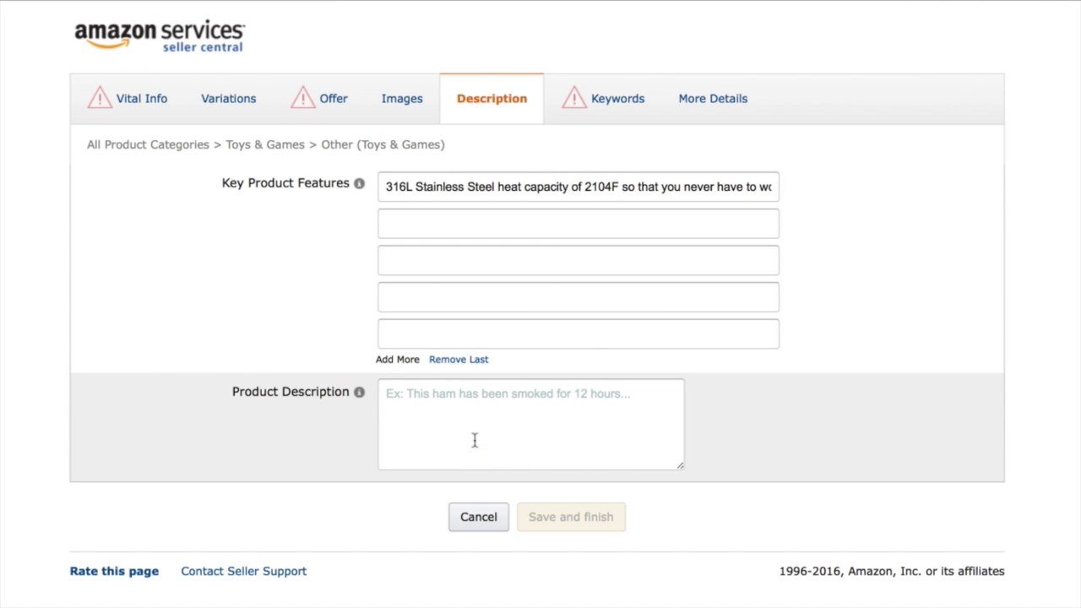
Enter "down here. Not a good idea. Why? It is NOT the first thing people see." as the product description.
click(474, 439)
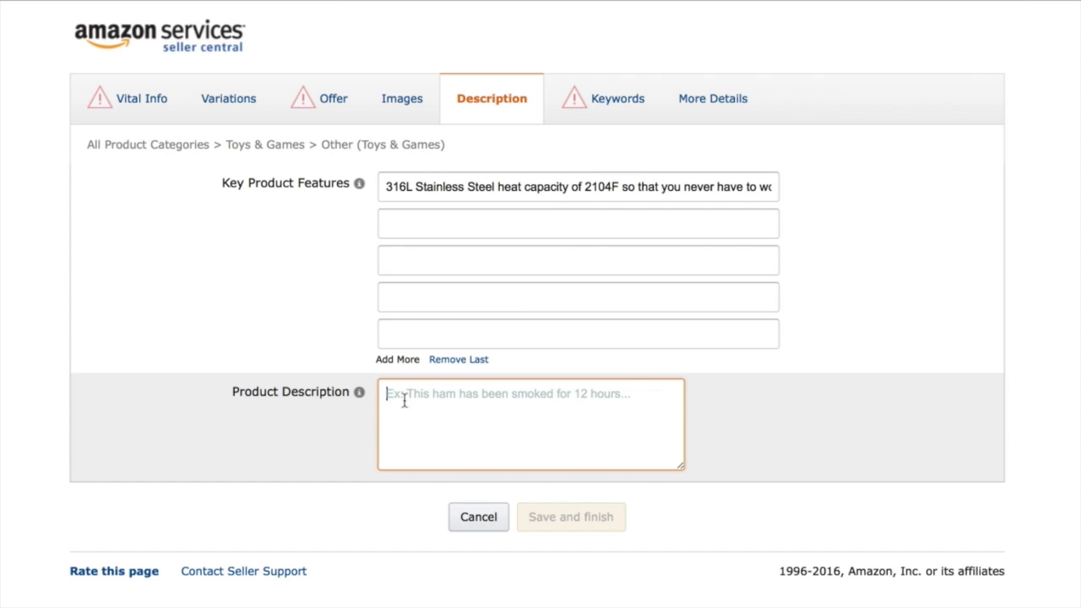
text(down here. Not a good idea. Why? It is NOT the first thing people see.)
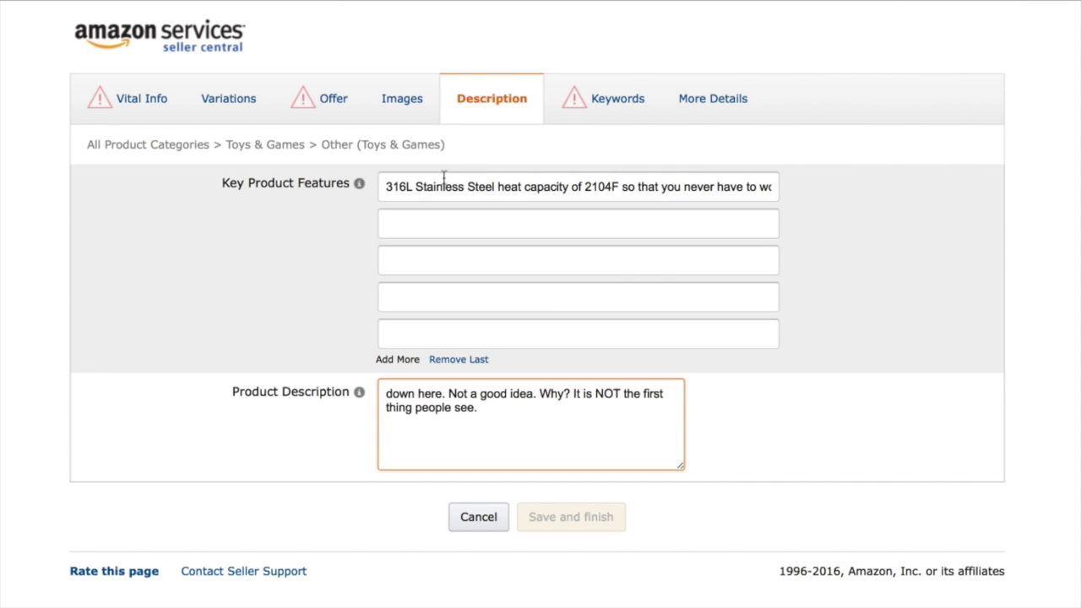
triple_click(445, 186)
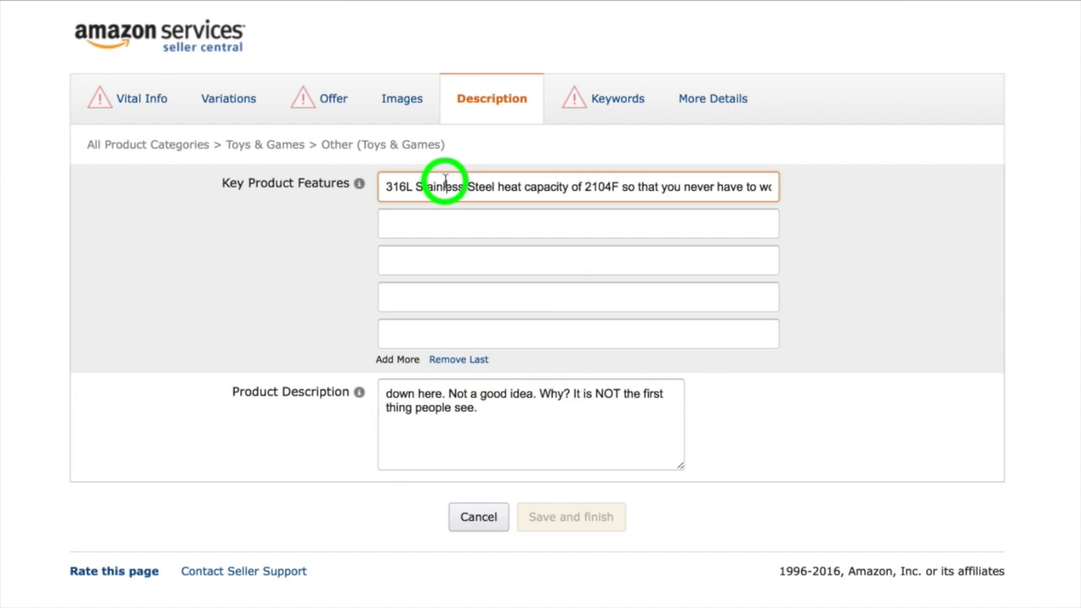
click(445, 228)
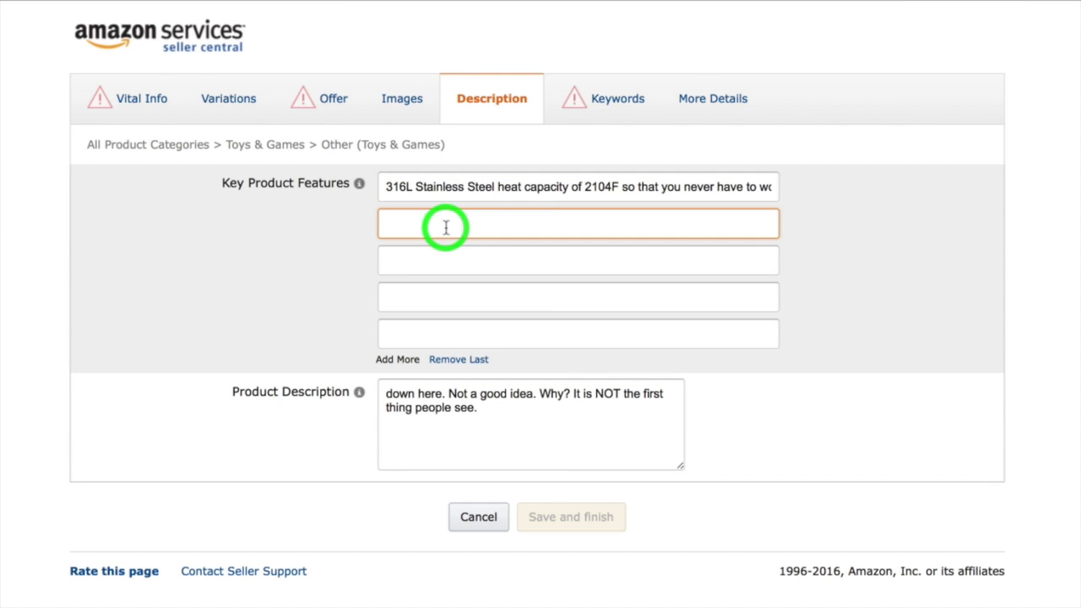
click(444, 270)
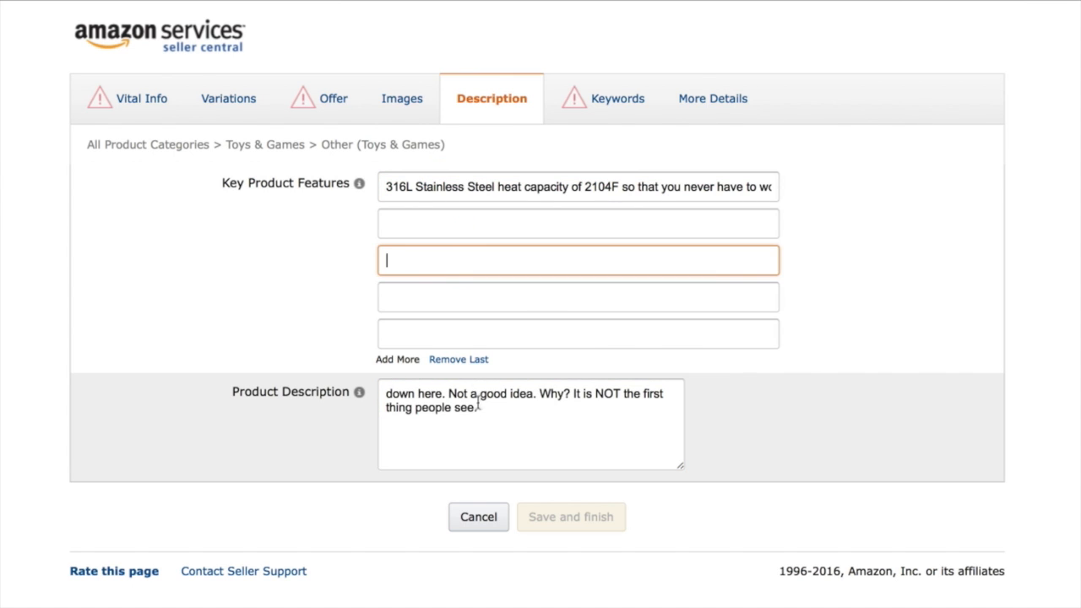
click(478, 410)
triple_click(478, 410)
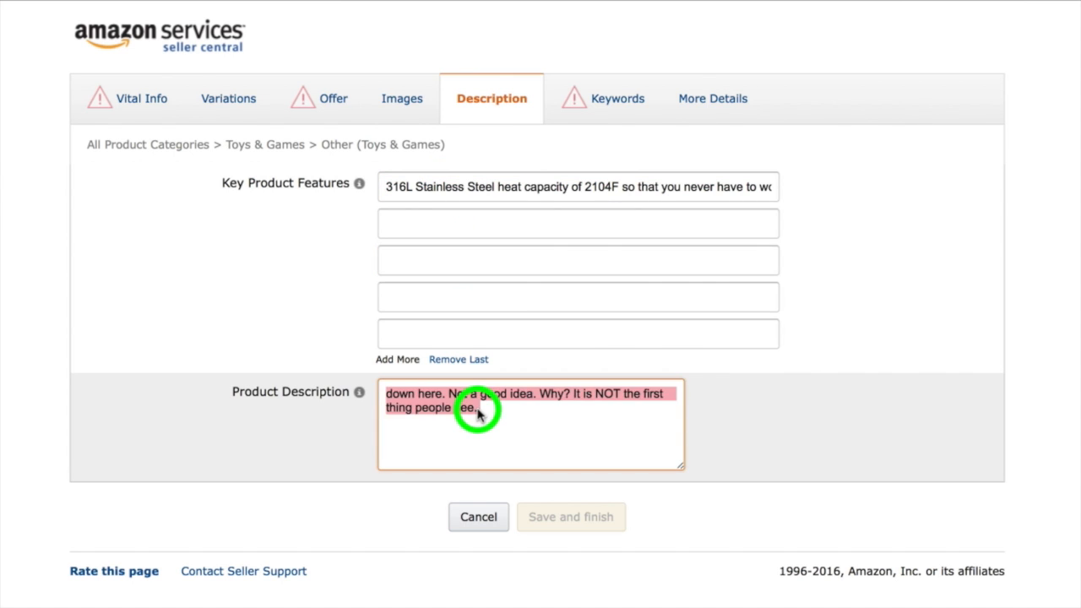
Append filler text on three lines to the product description: ";alksjdl;sakJ", "ASL;DKFJAS;LDFKJ" and "AS;LDFKJAS;LDFKJASJj a;lskdfja;sldf".
click(524, 410)
text(;alksjdl;sakJ)
key(Return)
text(ASL;DKFJAS;)
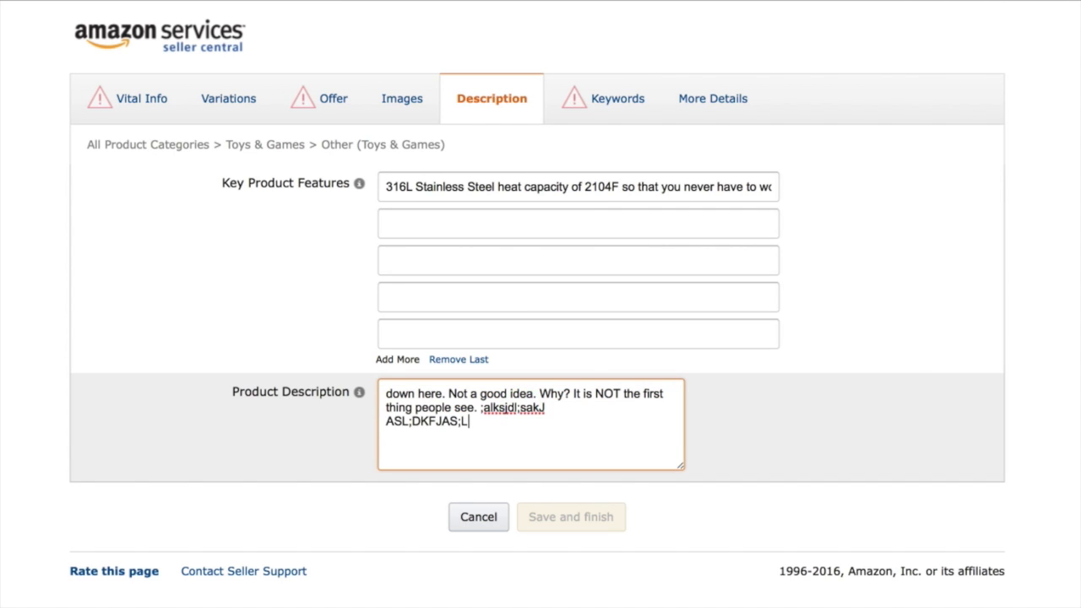
text(LDFKJ)
key(Return)
text(AS;LDFKJAS;LDFKJASJj a;lskdfja;sldf)
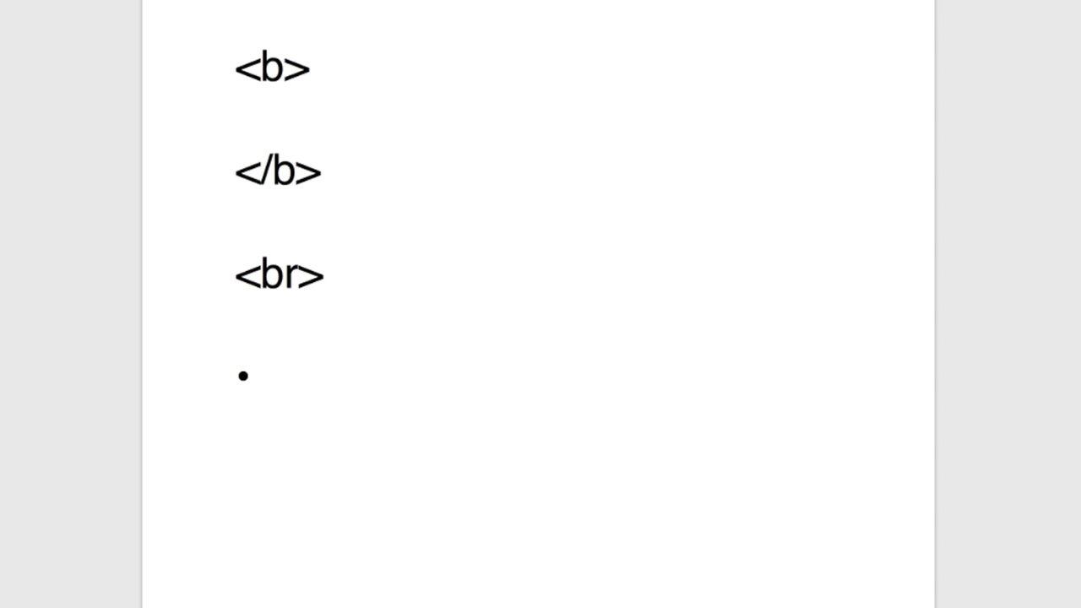
Highlight the <b>, </b> and <br> tags and the bullet symbol in the document one after another.
click(420, 62)
drag(236, 66, 326, 65)
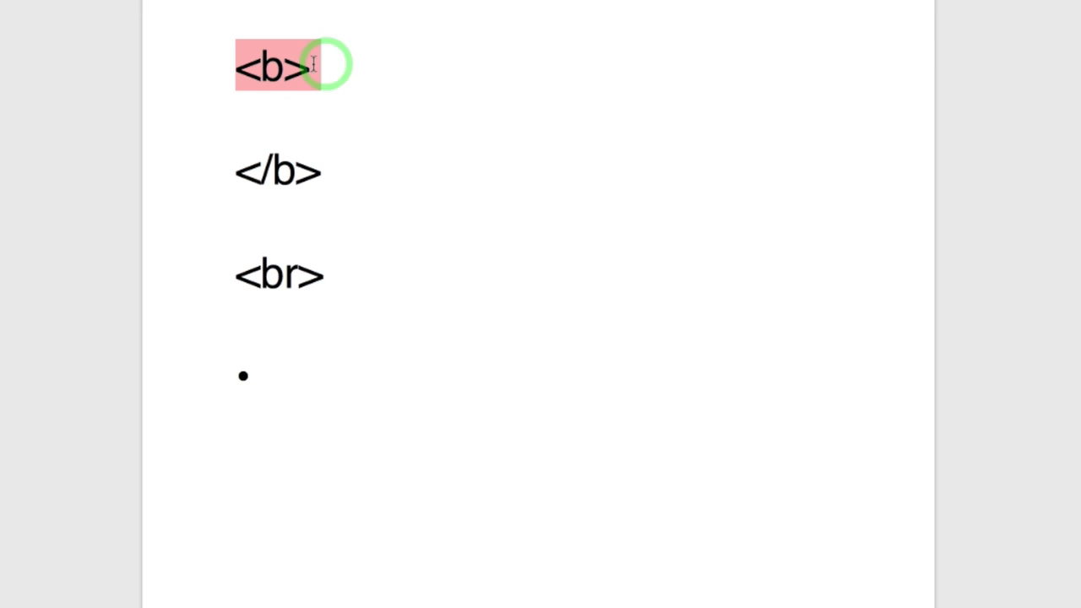
drag(234, 171, 323, 169)
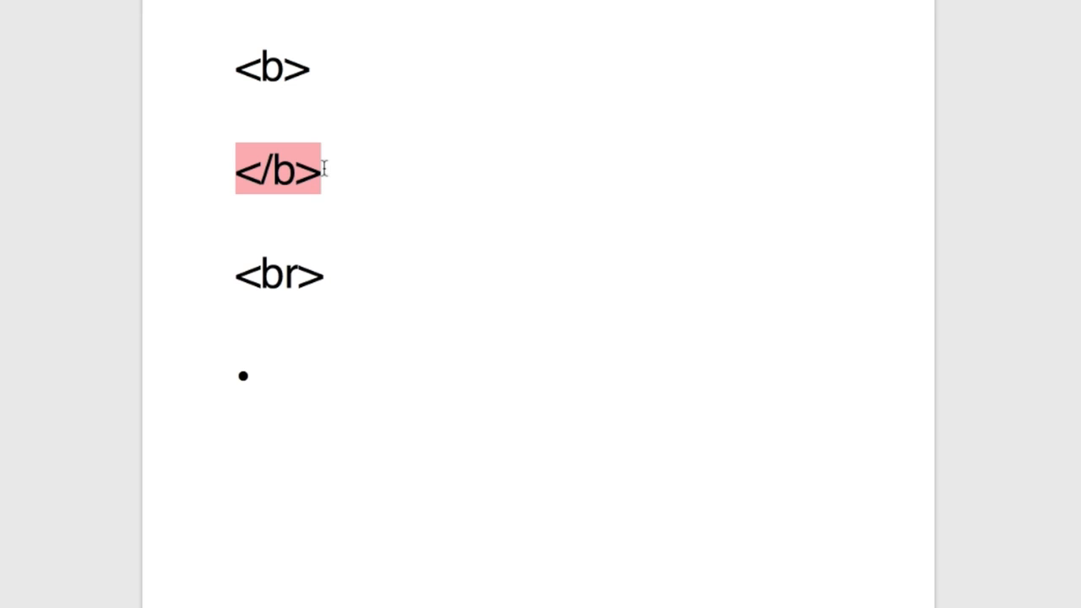
drag(231, 273, 323, 269)
drag(230, 380, 268, 375)
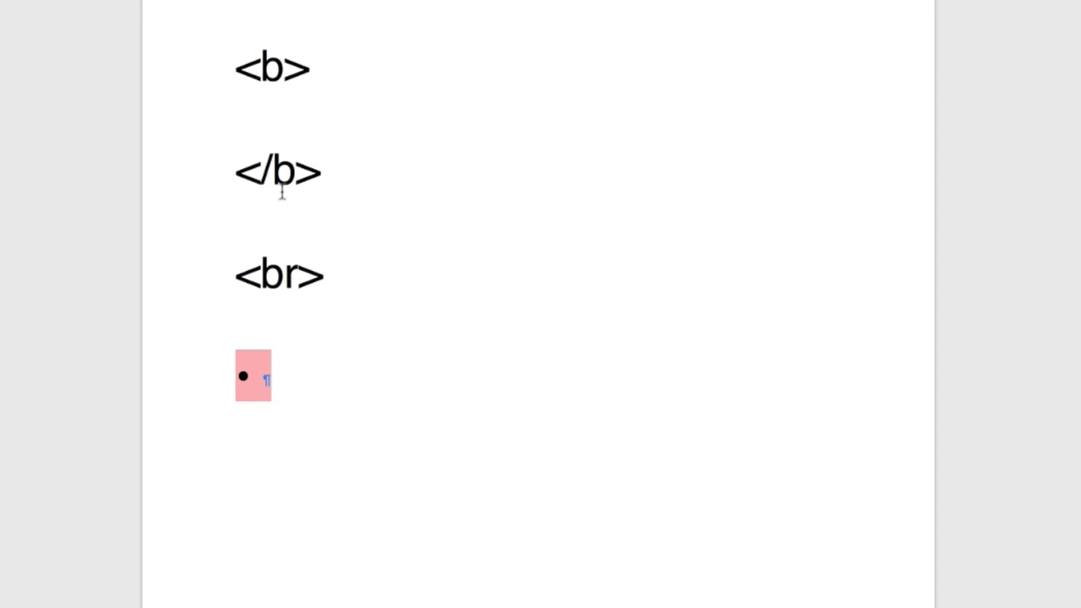
Write "My Amazing Urn." after the opening <b> tag and close the bold text with </b>.
click(367, 67)
text(My Amazin)
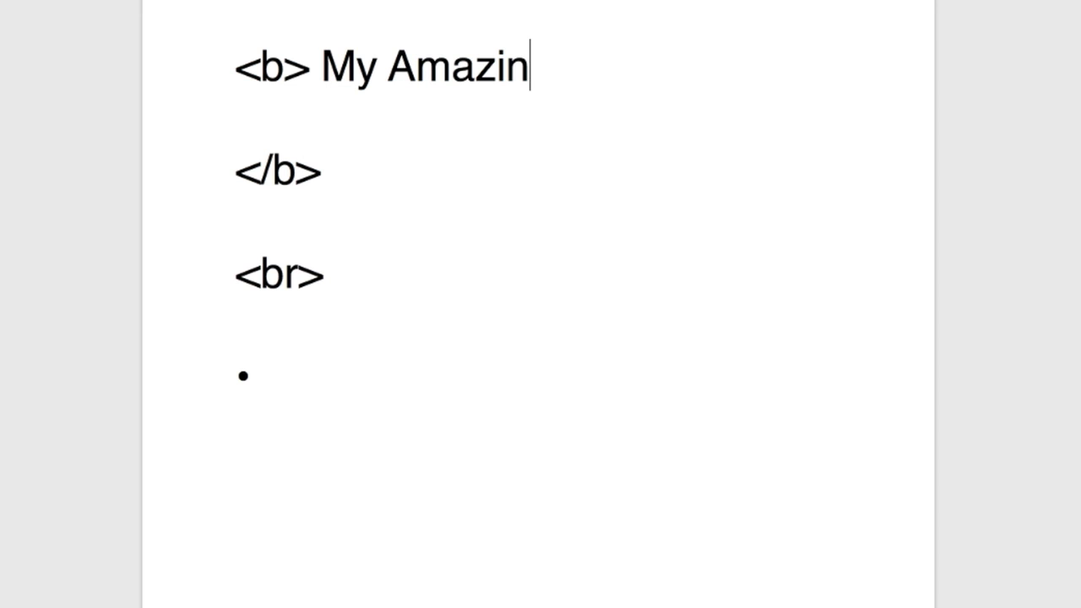
text(g Urn.)
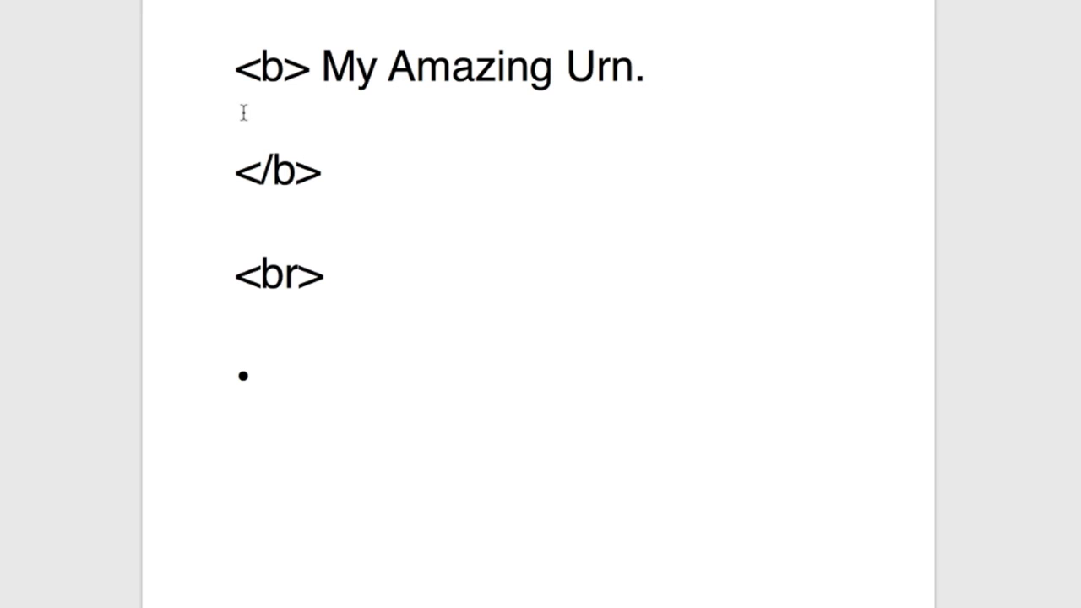
drag(241, 69, 313, 79)
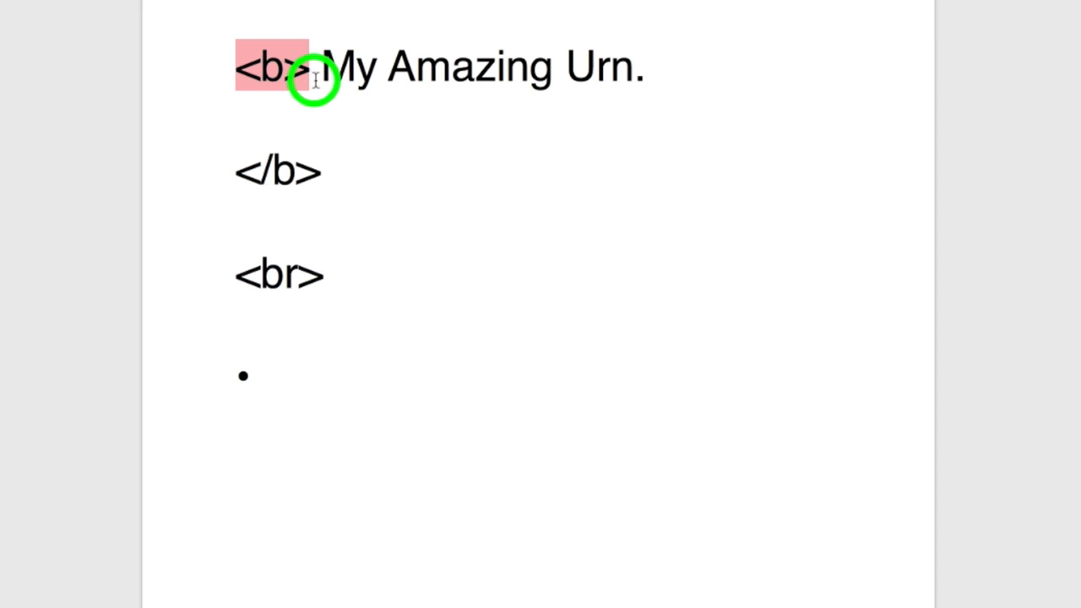
click(326, 118)
click(692, 73)
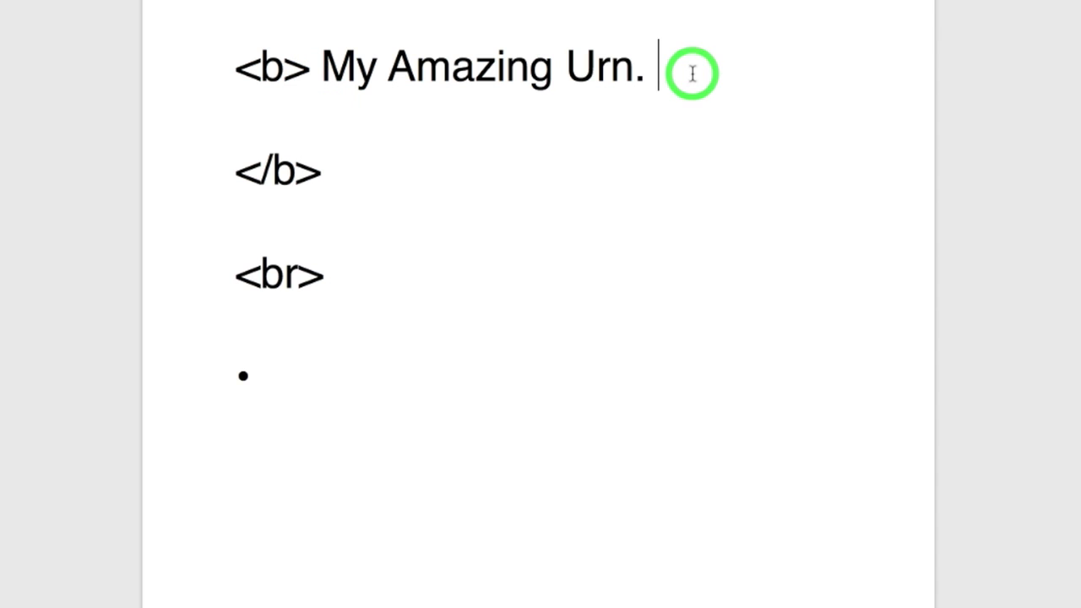
text(</)
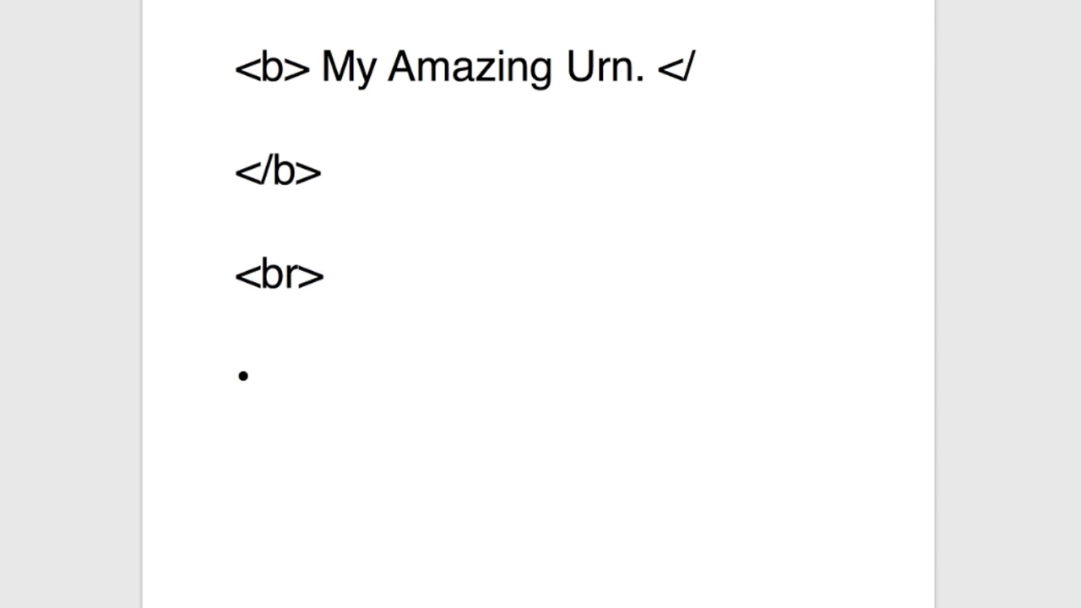
text(b>)
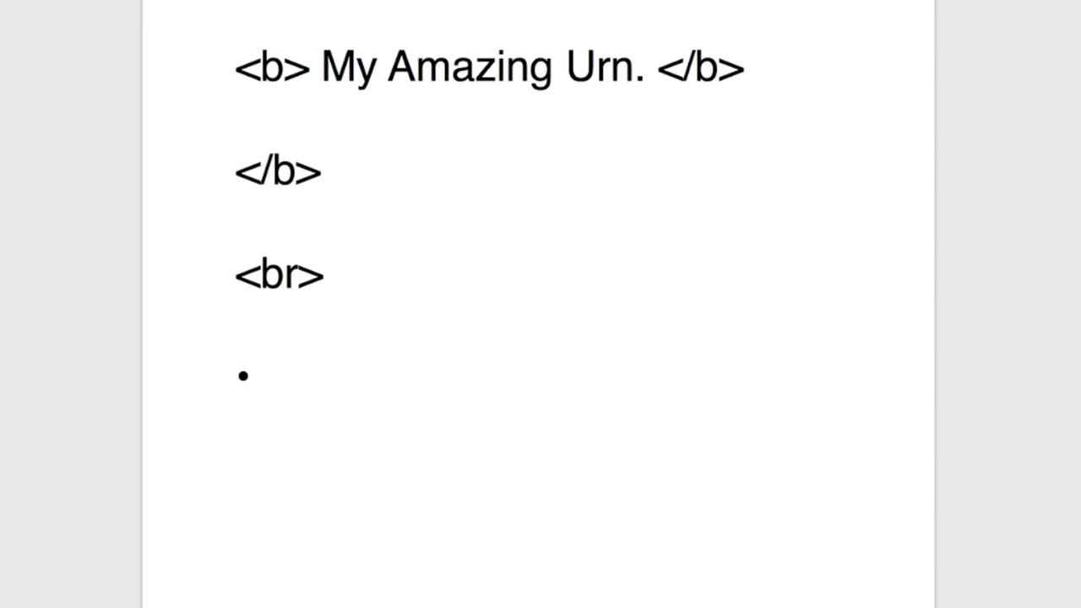
Add the sentence "A new line of benefits." directly after the closing </b> tag of the urn line.
text( A new line )
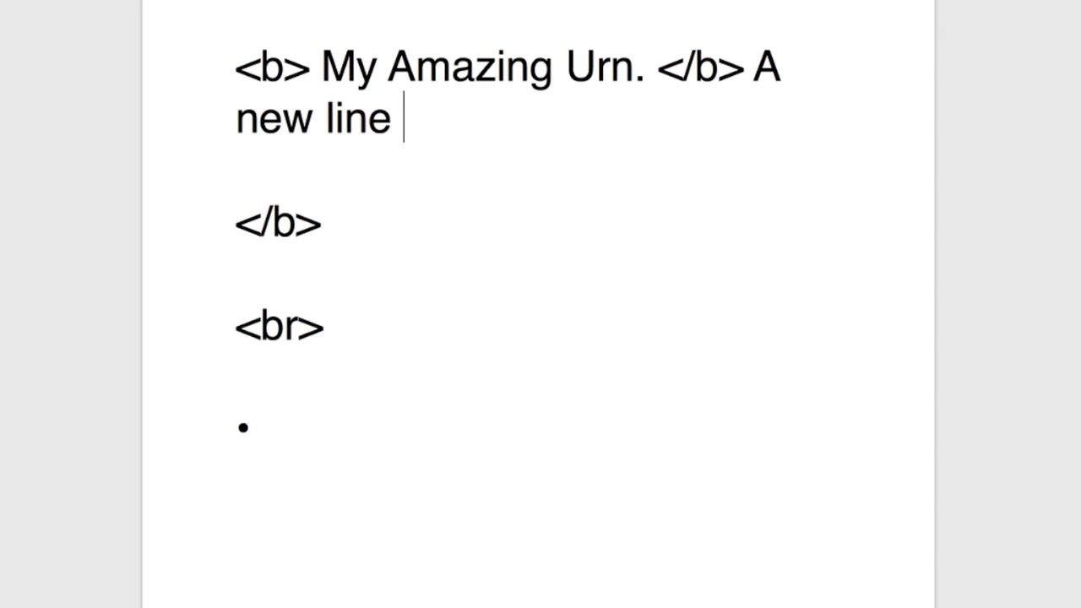
text(of benefits.)
key(BackSpace)
text(.)
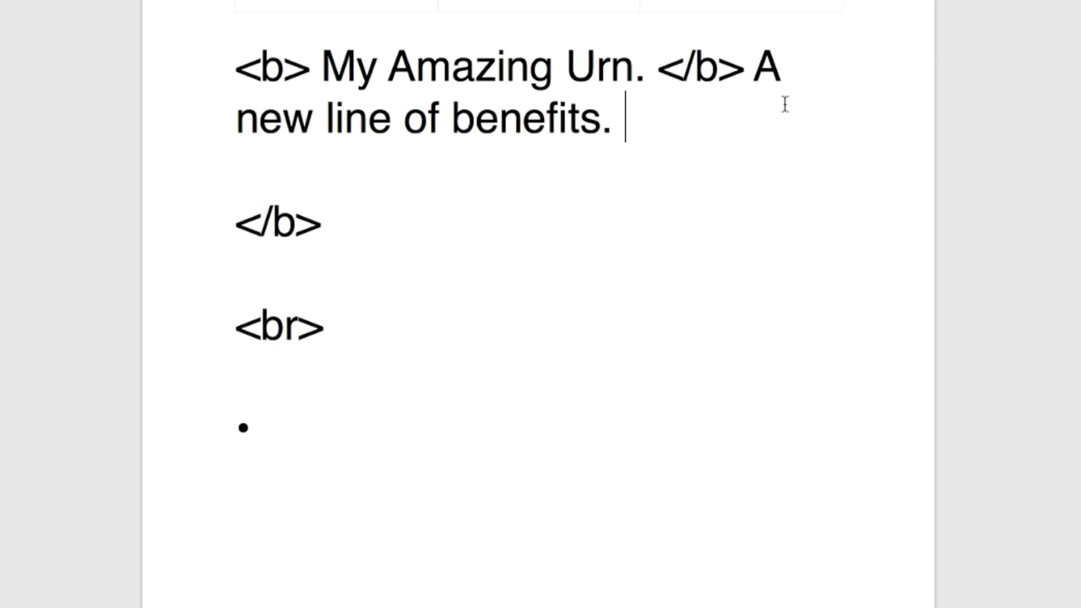
Try a plain line break before "A new line of benefits." and remove it again.
click(752, 68)
key(Return)
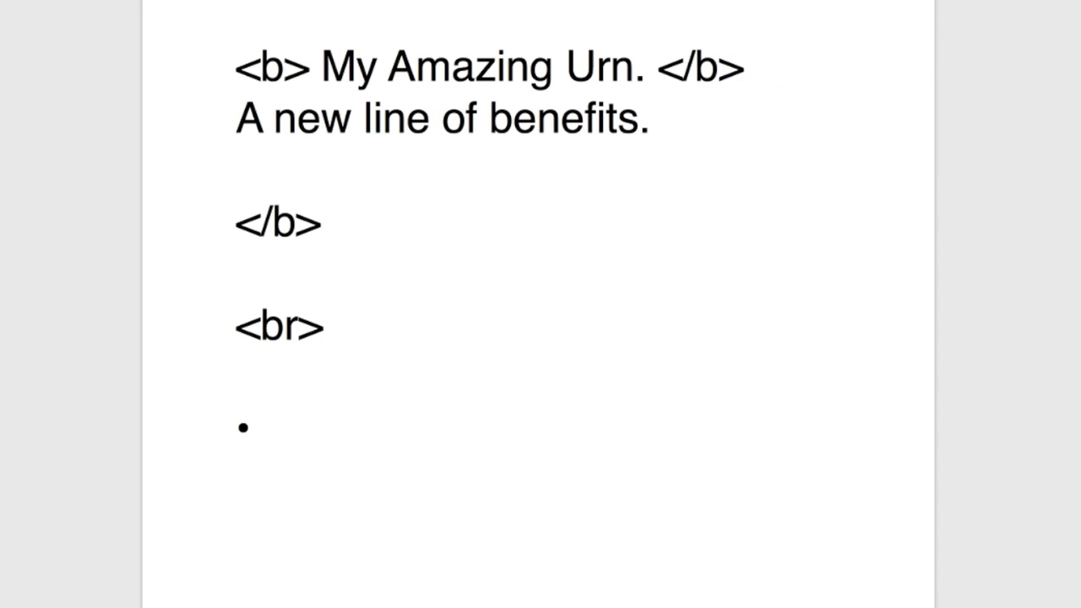
key(BackSpace)
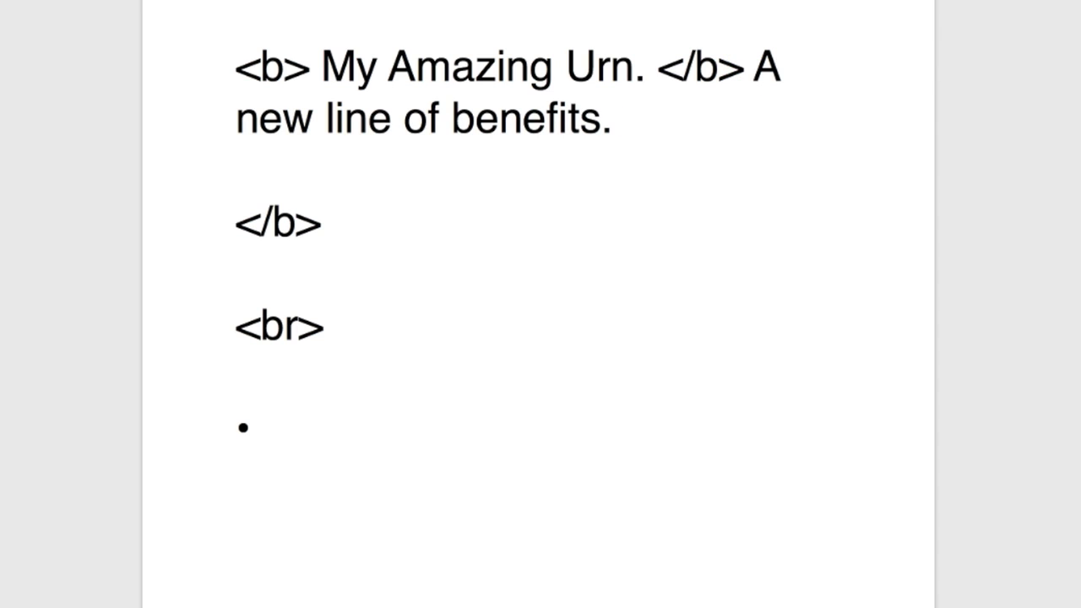
Insert a <br> tag between the urn line's closing </b> tag and "A new line of benefits.".
triple_click(283, 322)
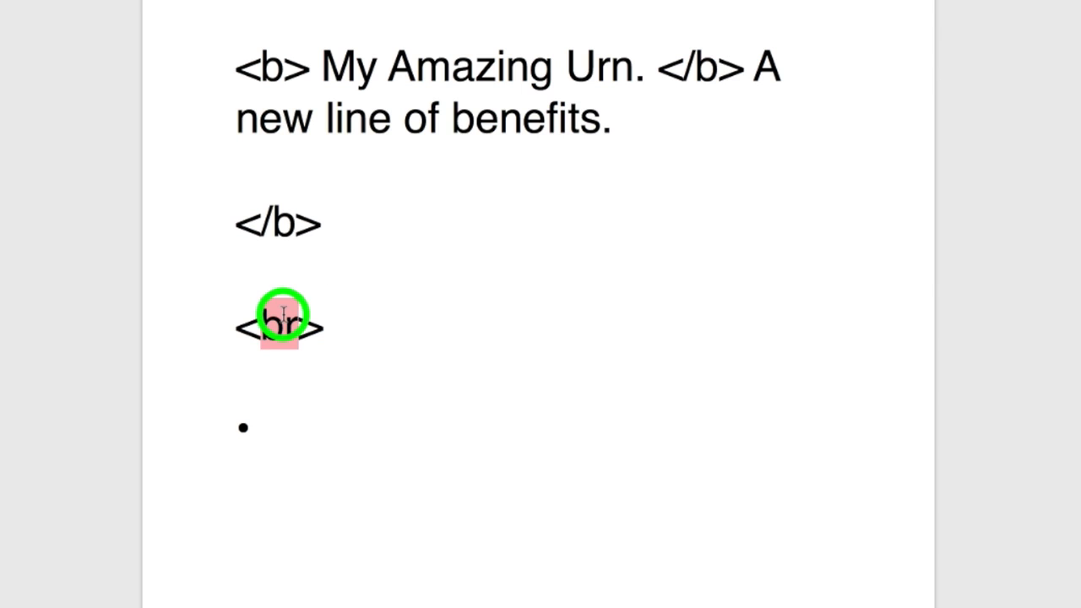
click(747, 68)
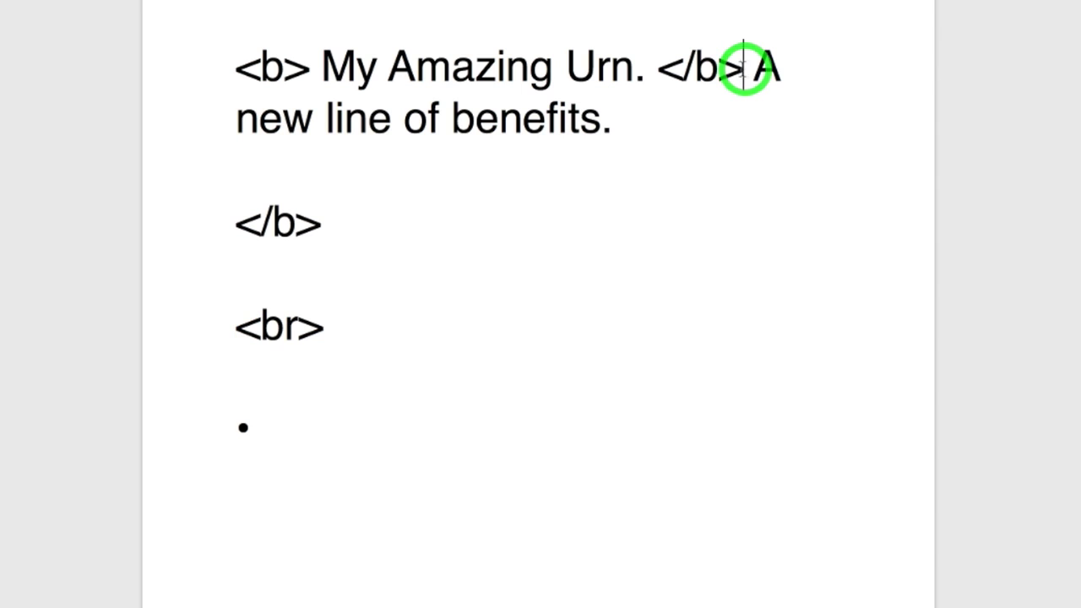
drag(671, 67, 741, 66)
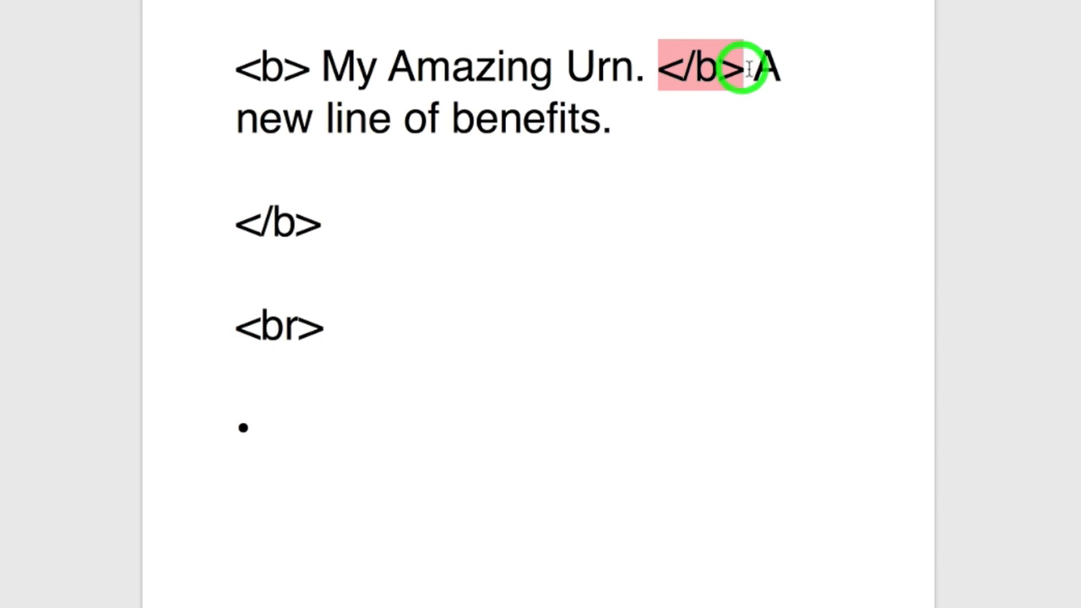
click(754, 68)
text(<)
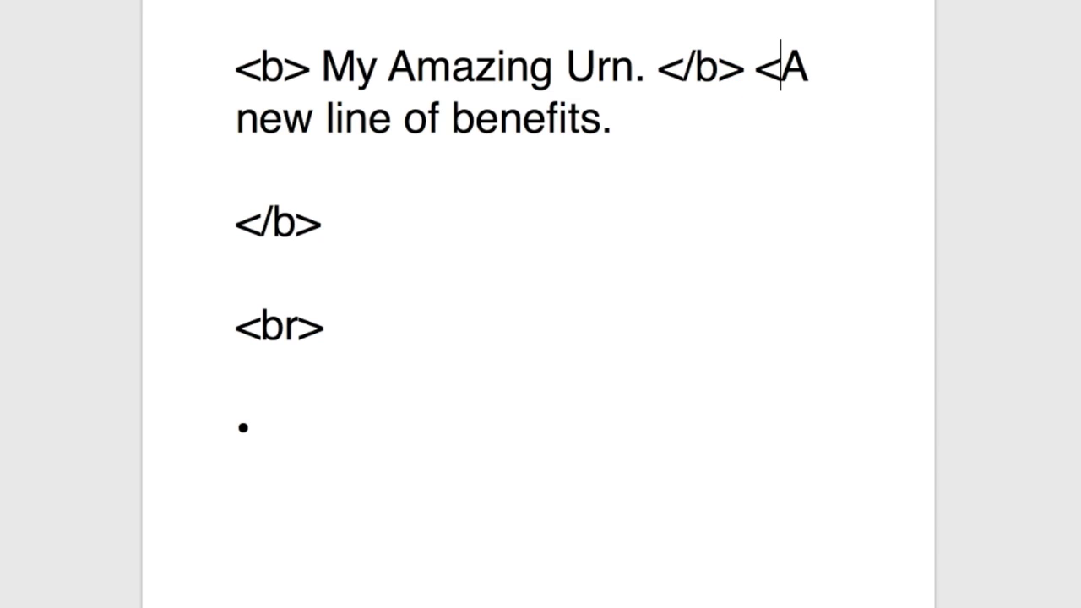
text(br)
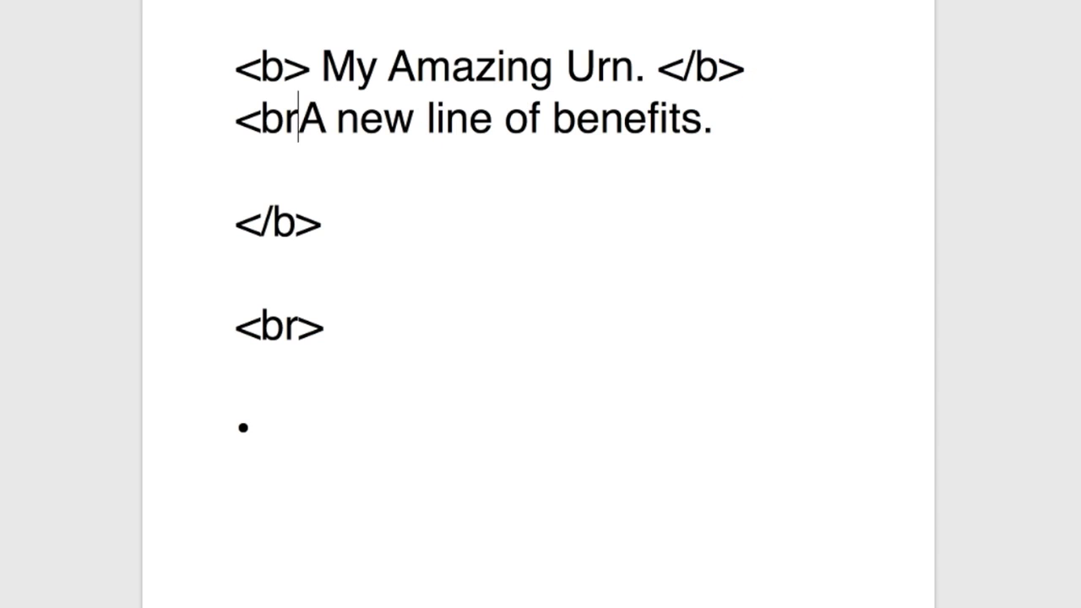
text(>)
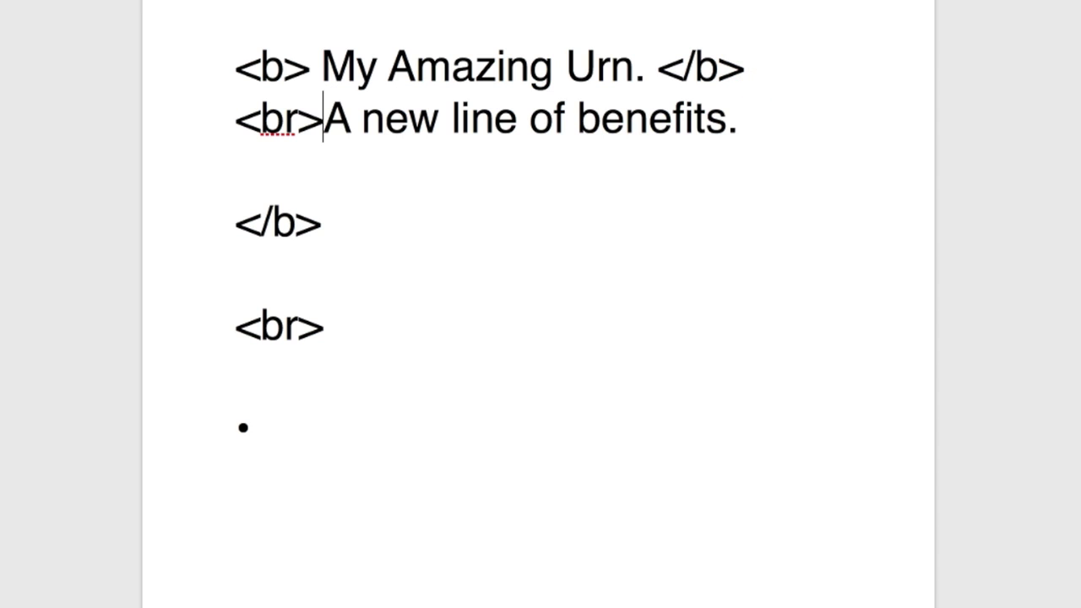
Try three plain line breaks between the inserted <br> tag and "A new line of benefits." and remove them.
drag(326, 121, 736, 131)
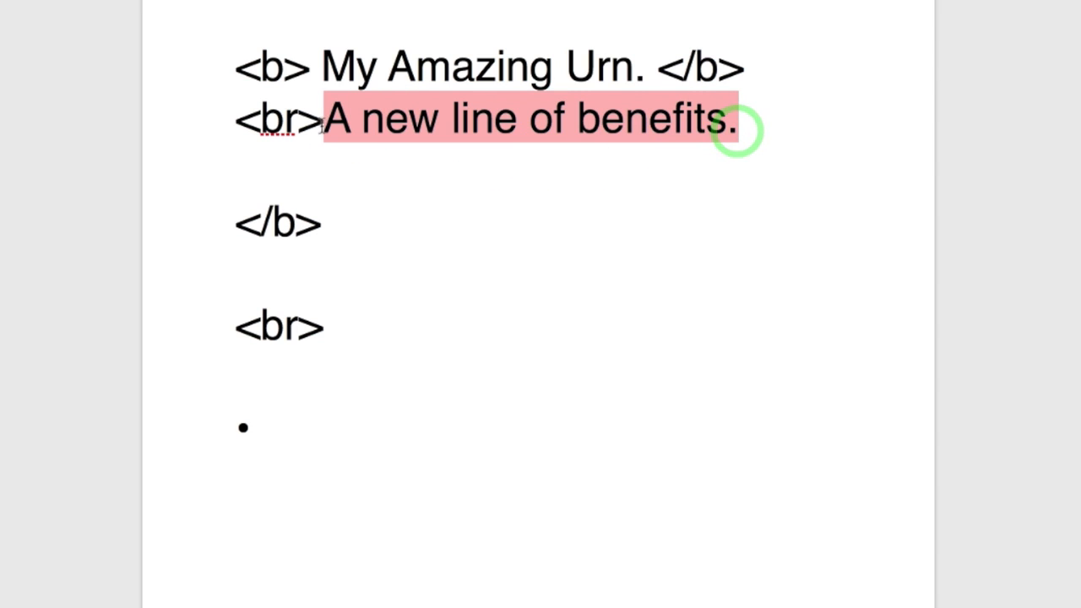
click(325, 120)
key(Return)
key(Return)
key(Return)
key(BackSpace)
key(BackSpace)
key(BackSpace)
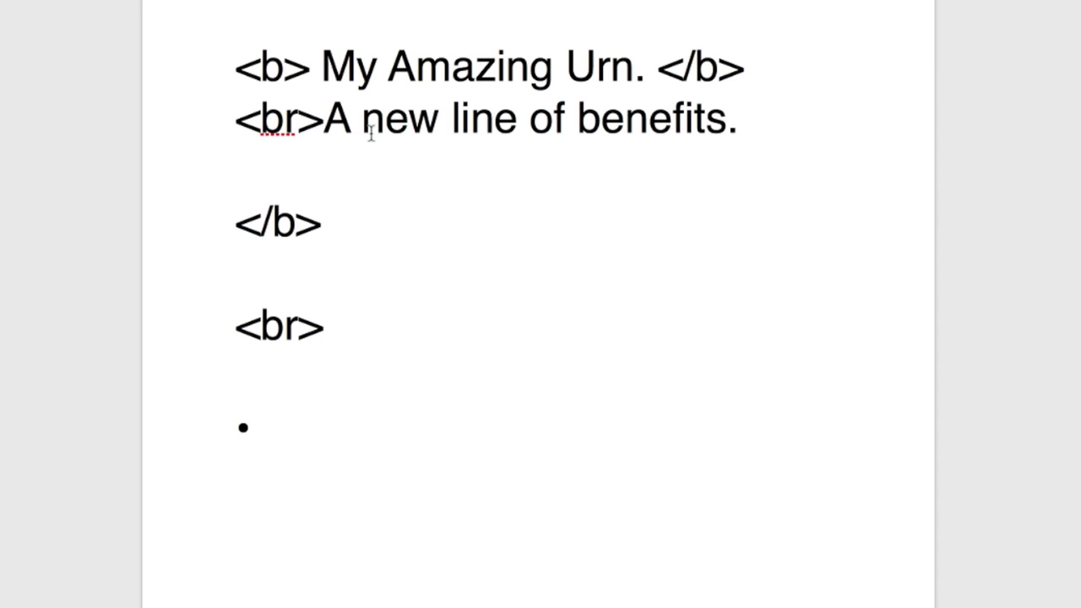
Separate the urn heading from the <br> benefits line with two line breaks after the closing </b> tag.
click(772, 124)
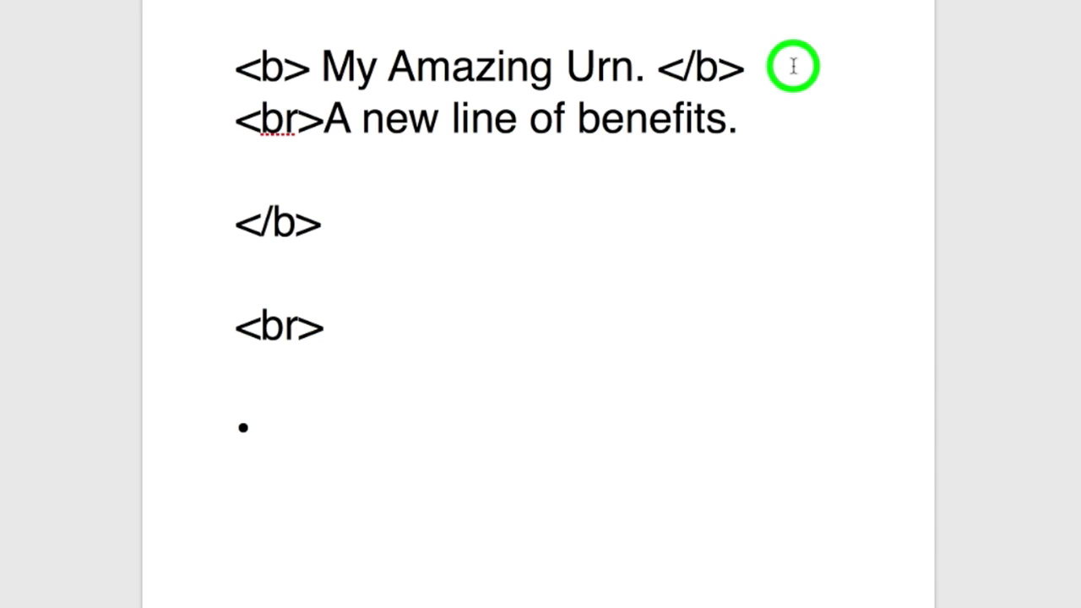
triple_click(793, 65)
click(736, 57)
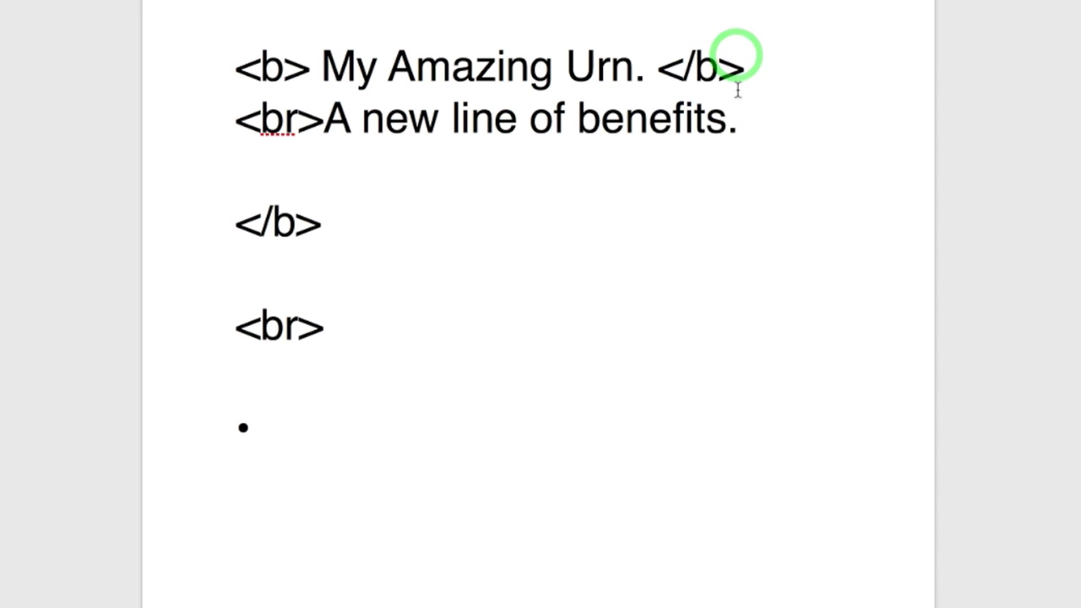
key(Return)
key(Return)
click(771, 171)
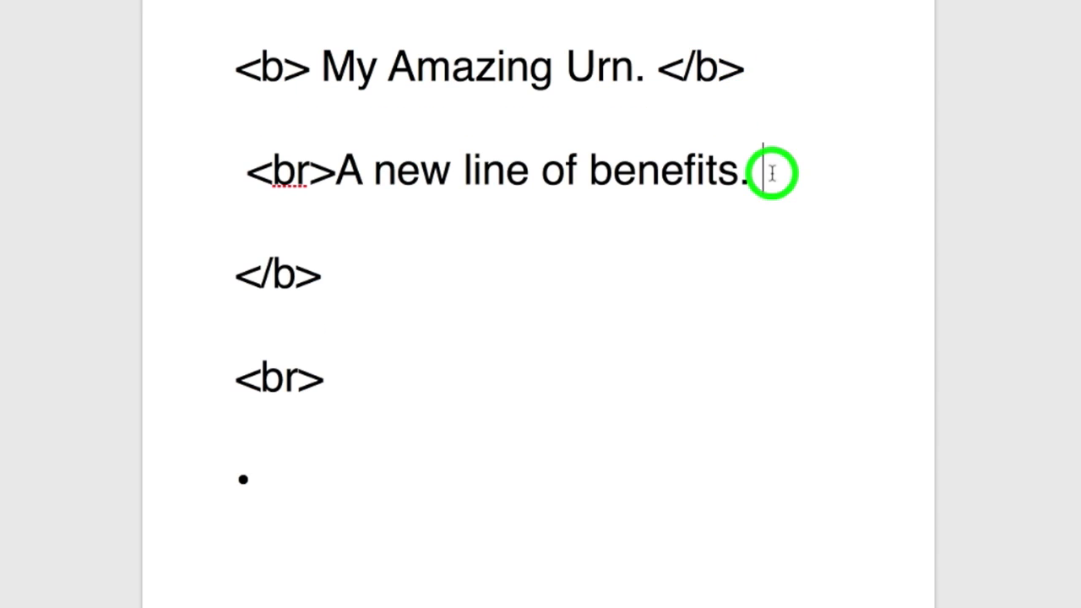
Add three separate lines, "Benefit 1", "Benefit 2" and "Benefit 3", below "A new line of benefits.".
key(Return)
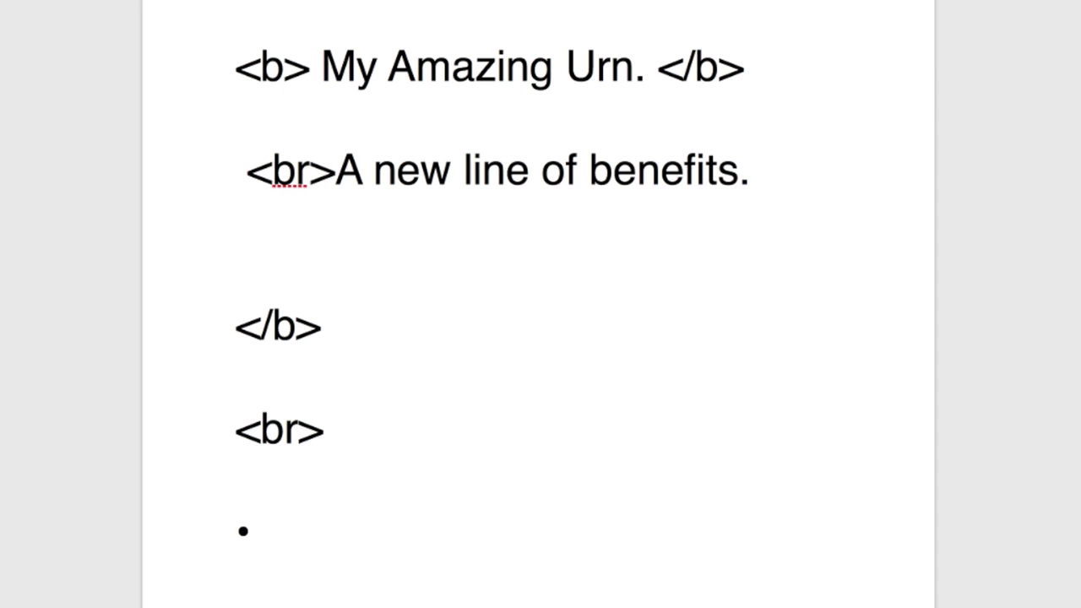
text(Benefit 1)
key(Return)
text(Bene)
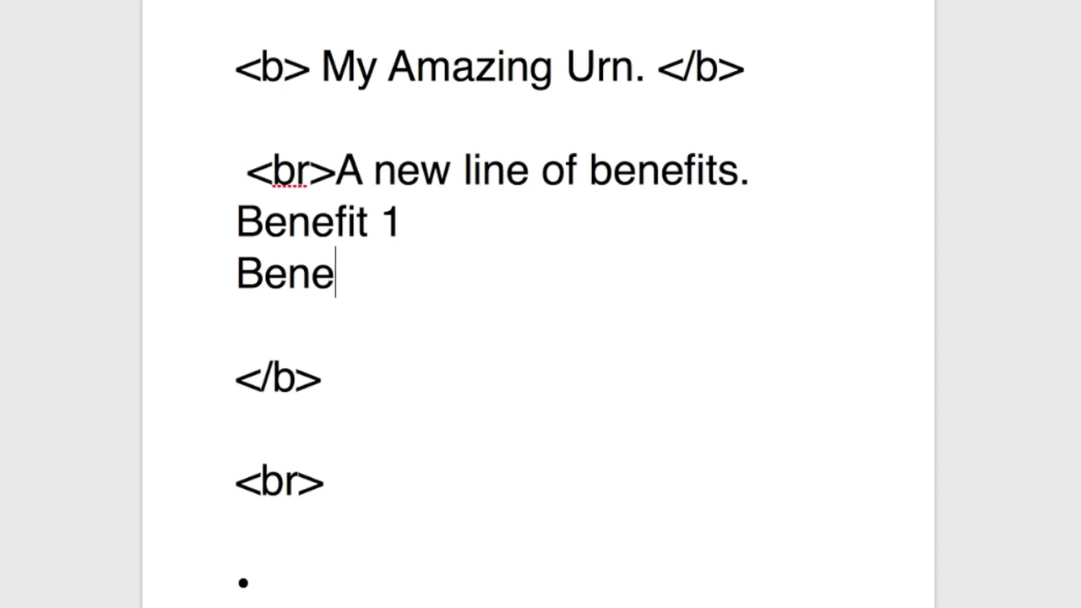
text(fit 2)
key(Return)
text(Benefit 3)
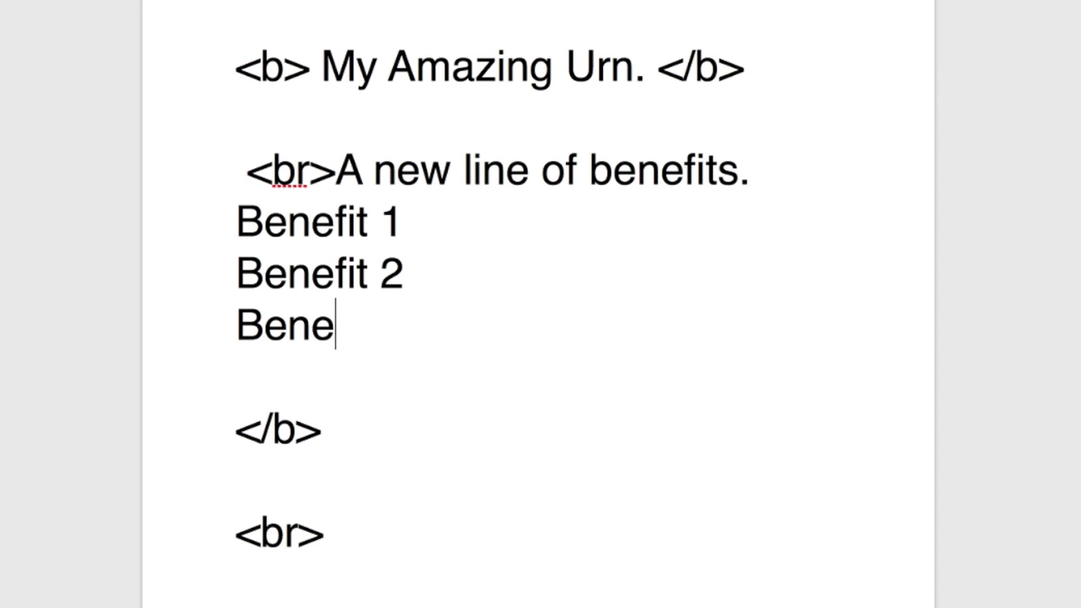
key(Return)
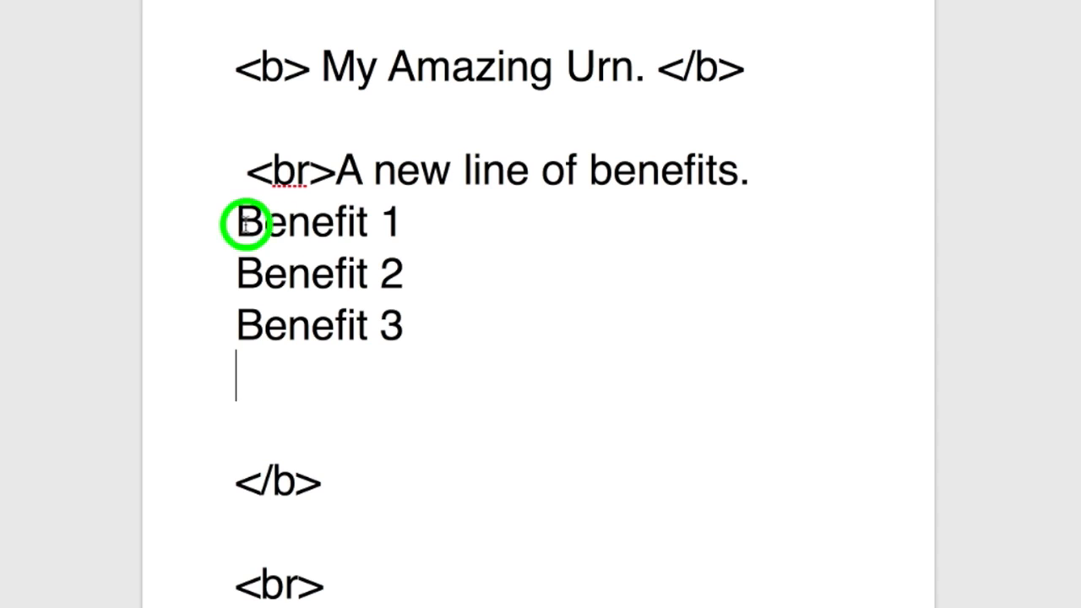
Delete the "<br>A new line of benefits." line together with its line break.
drag(242, 221, 400, 309)
drag(763, 175, 234, 157)
key(BackSpace)
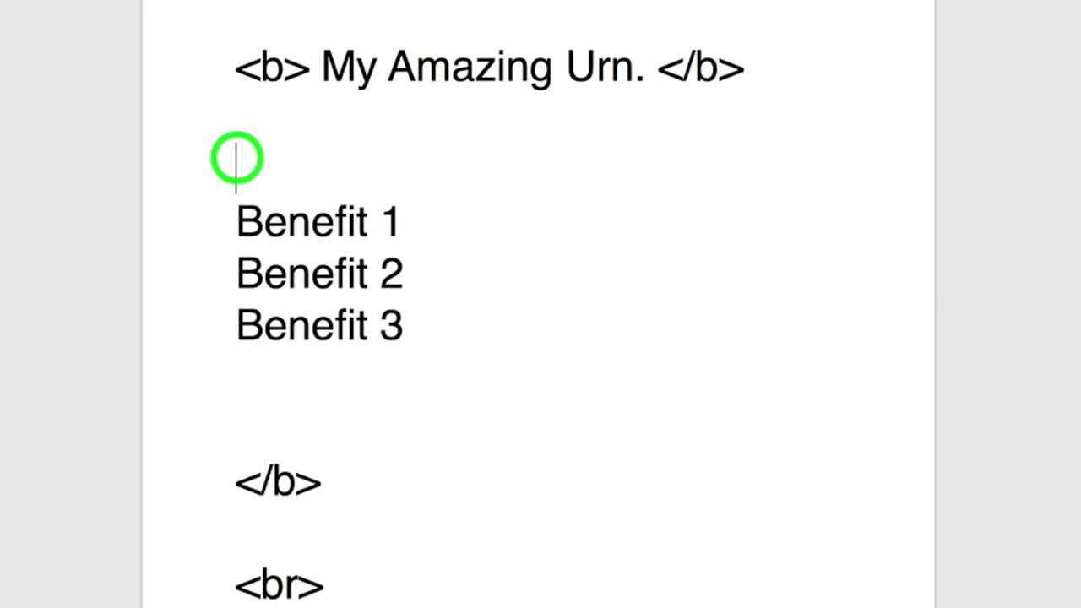
key(BackSpace)
Insert "<br> <br>" on the blank line between the "My Amazing Urn." heading and Benefit 1.
triple_click(431, 57)
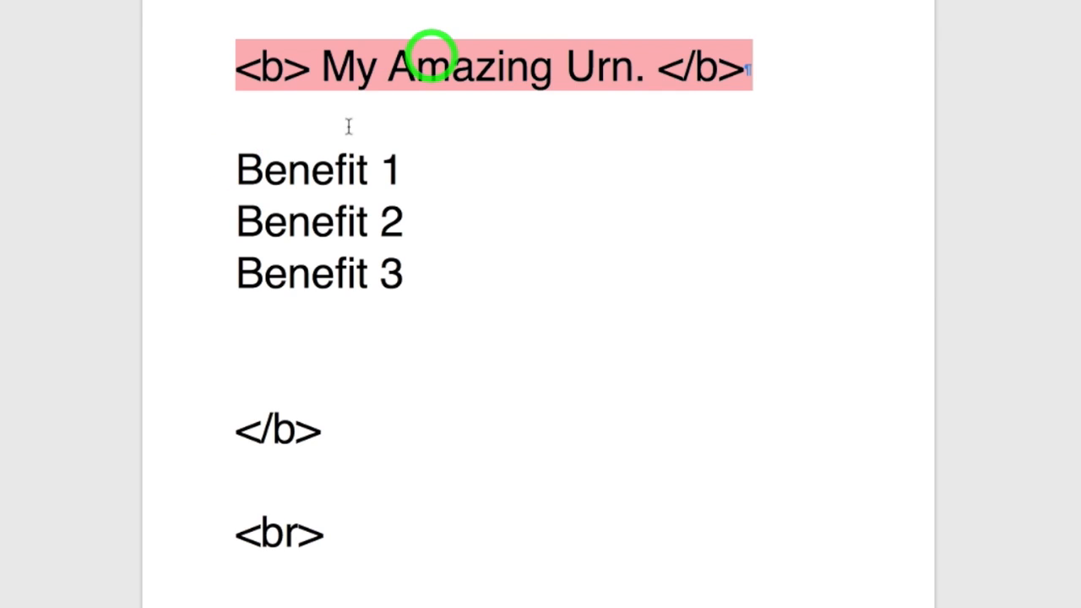
triple_click(329, 162)
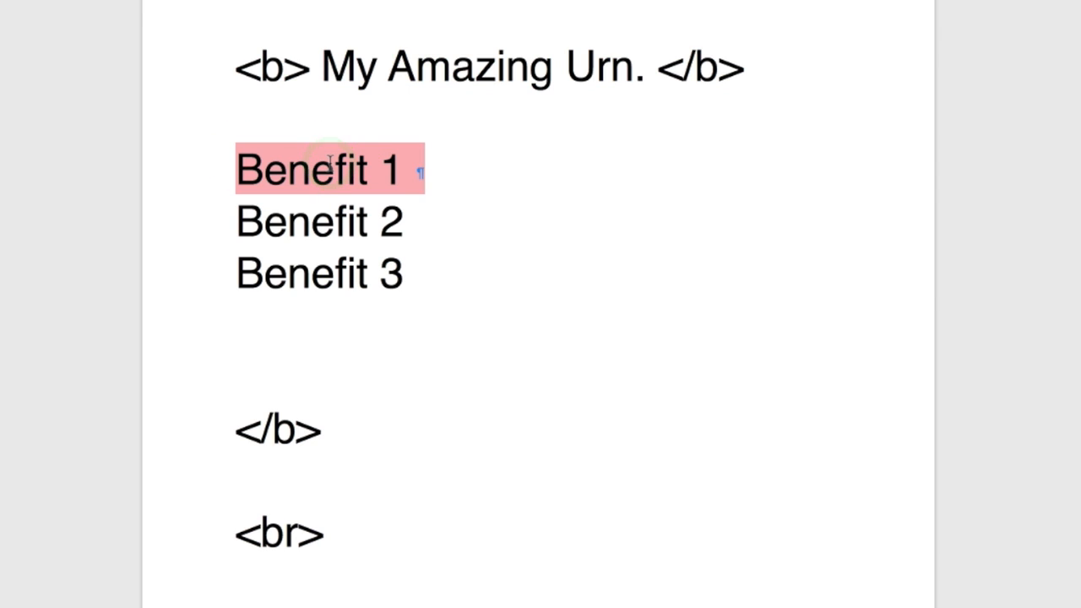
click(345, 118)
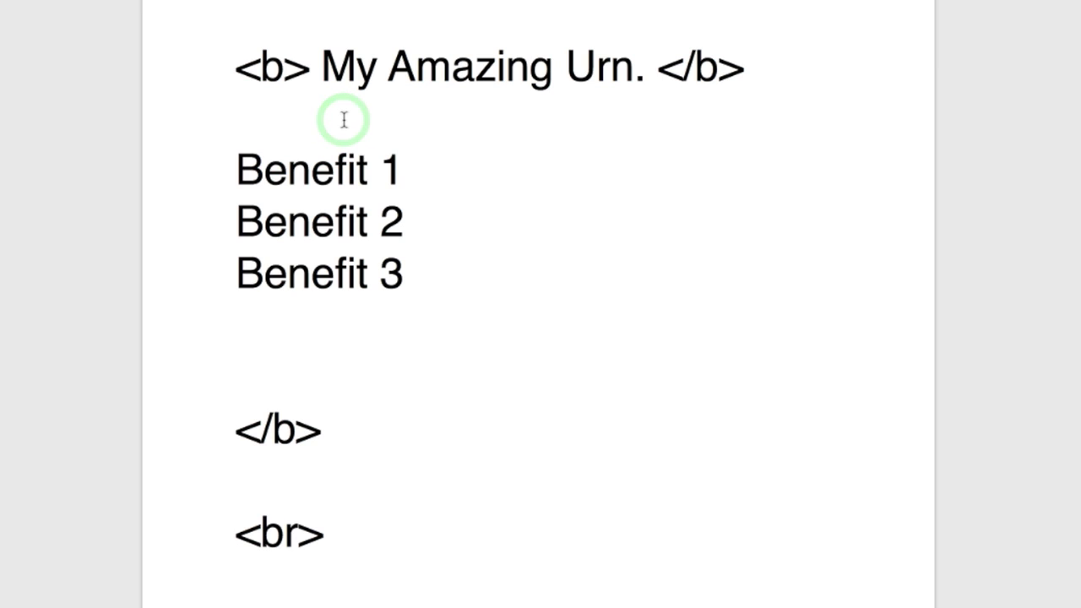
text(<br> <br>)
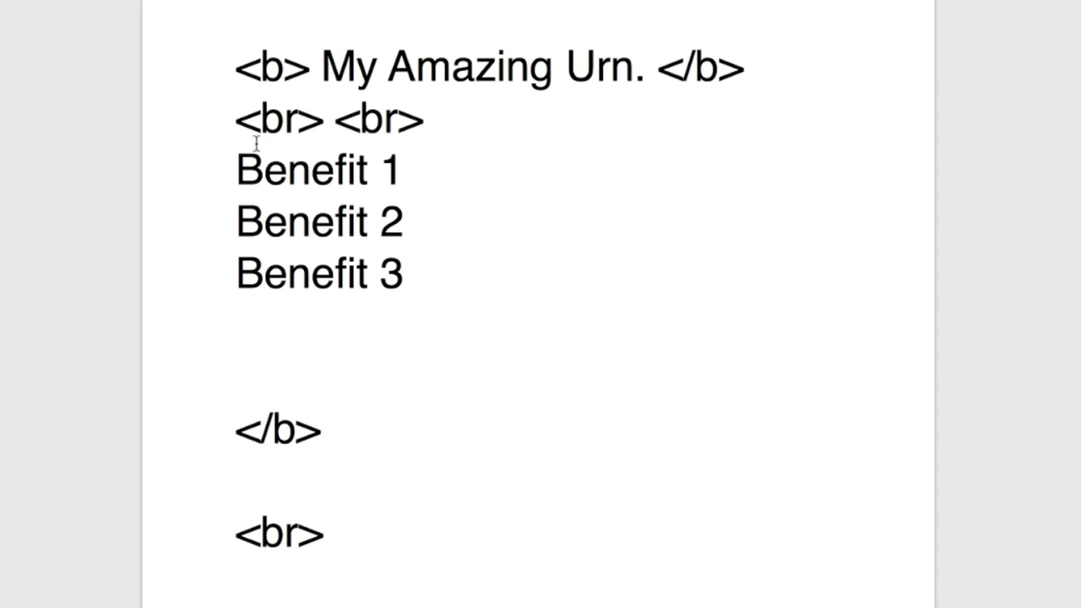
click(235, 167)
drag(236, 167, 453, 271)
drag(236, 118, 445, 119)
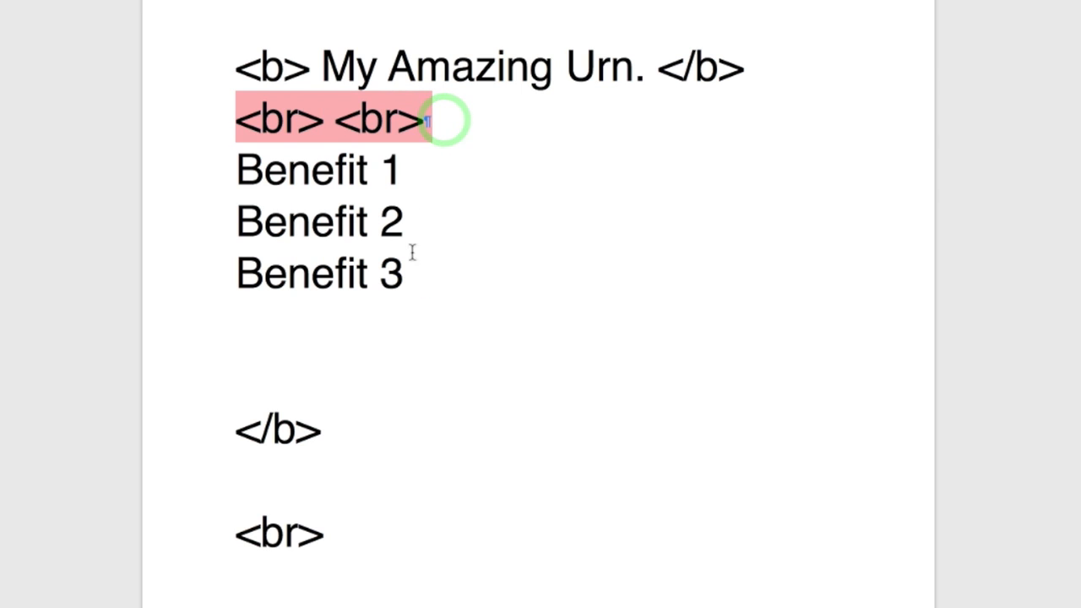
Try two plain line breaks between Benefit 2 and Benefit 3 and remove them.
click(421, 221)
key(Return)
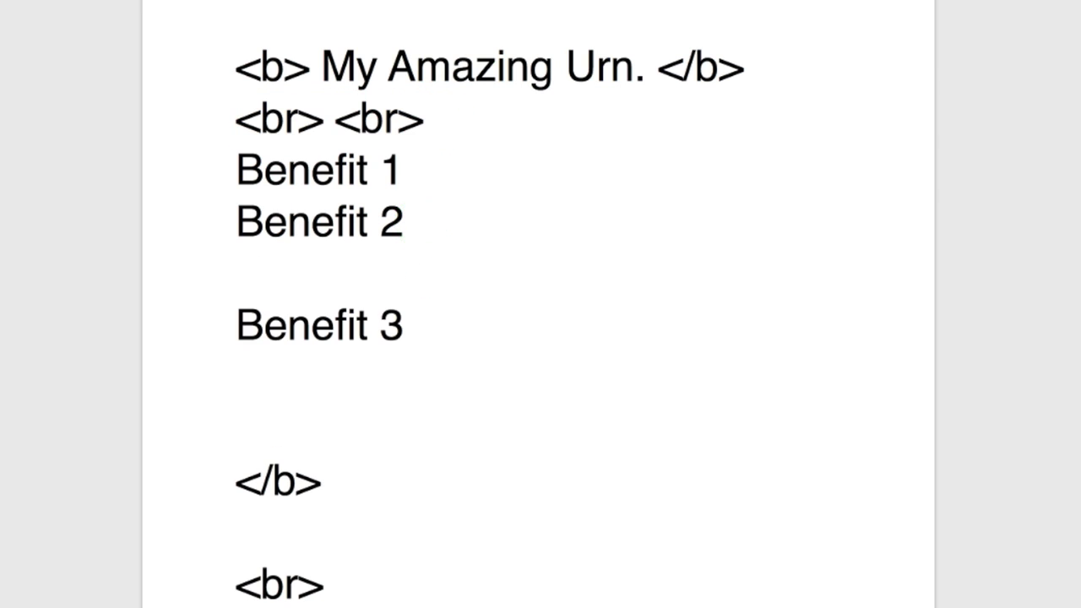
key(Return)
key(BackSpace)
key(BackSpace)
Replace the bullet at the end of the document with a fresh one followed by "Here is a a line about my urn".
right_click(340, 369)
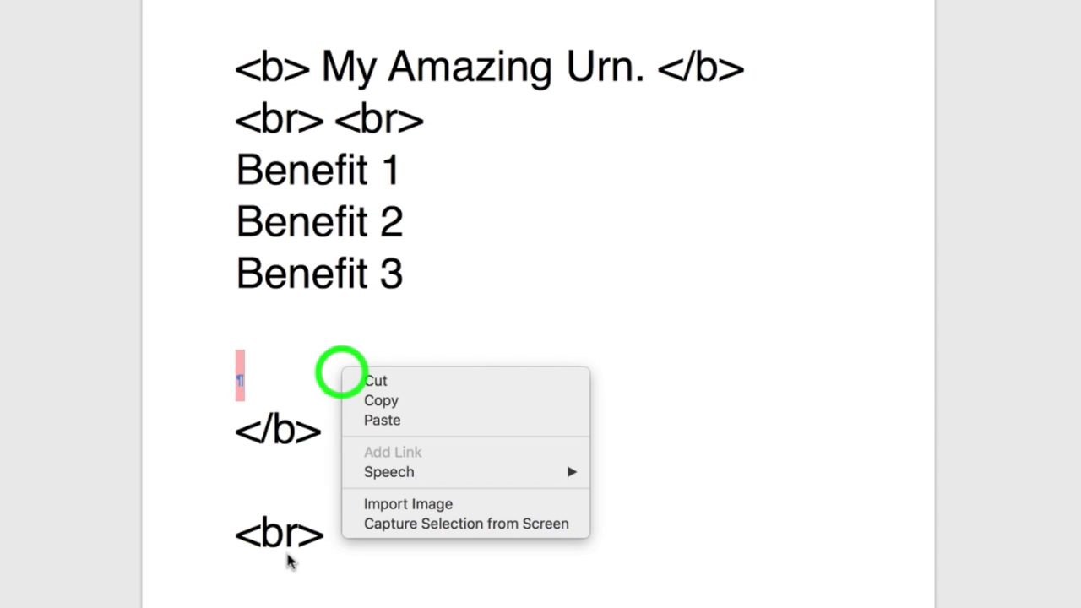
click(292, 607)
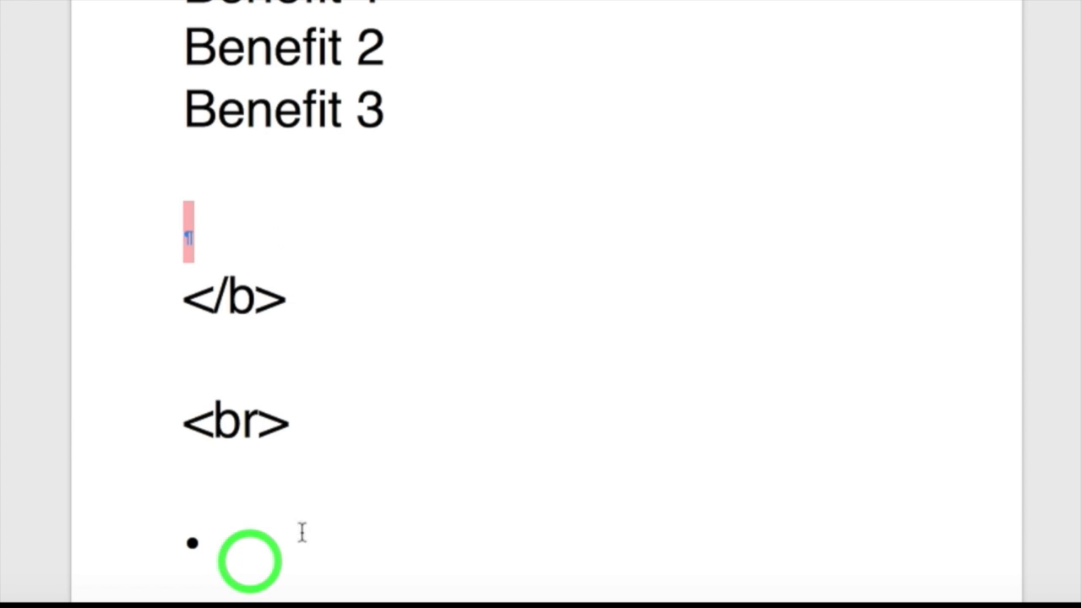
click(311, 547)
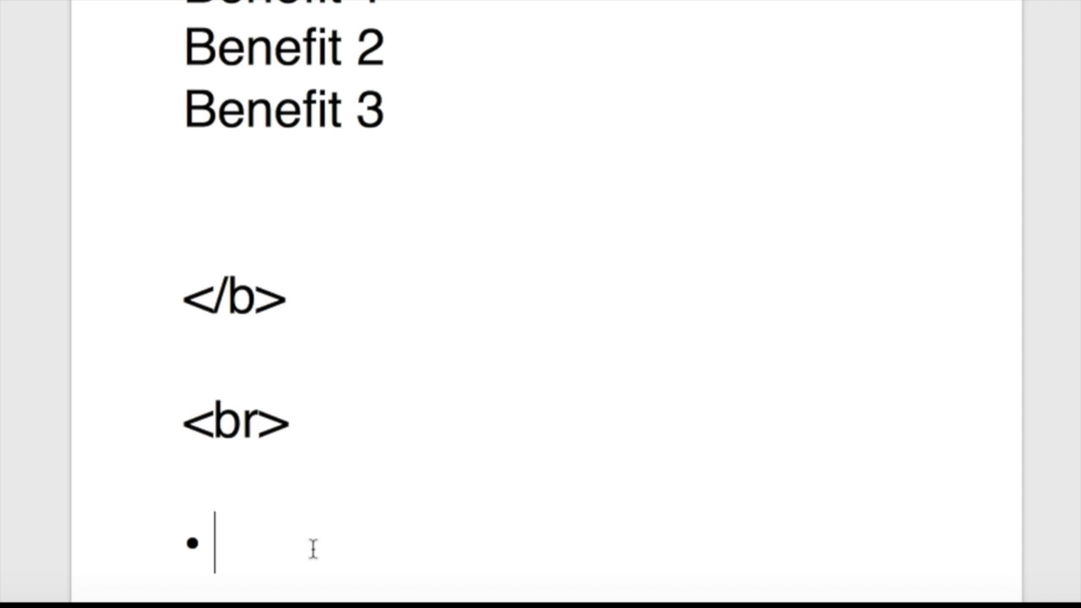
key(BackSpace)
key(BackSpace)
text(•)
key(BackSpace)
key(BackSpace)
text(Here is a a)
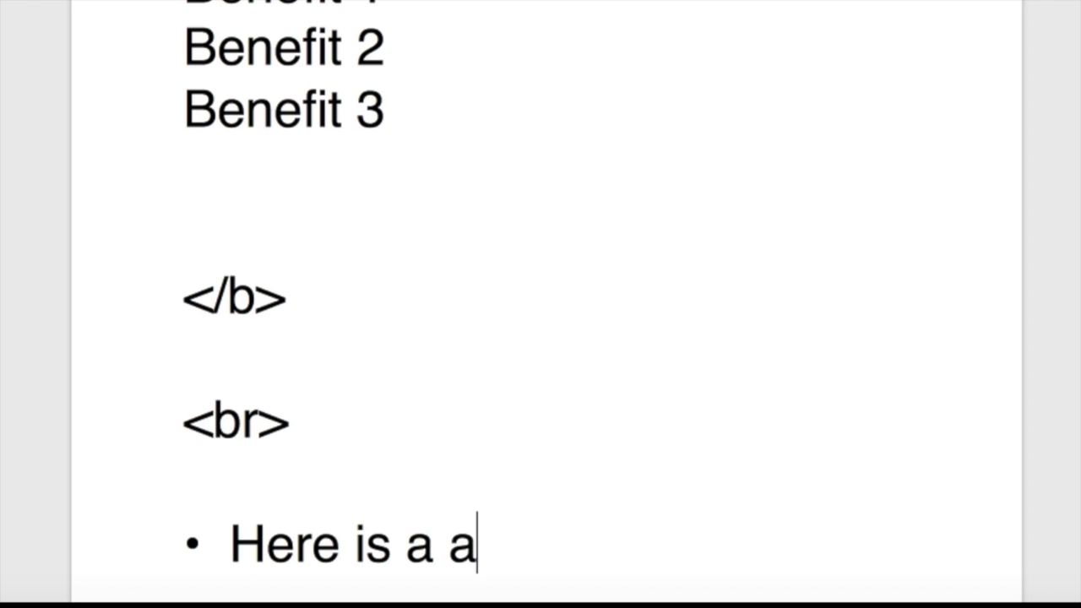
text( line about my urn)
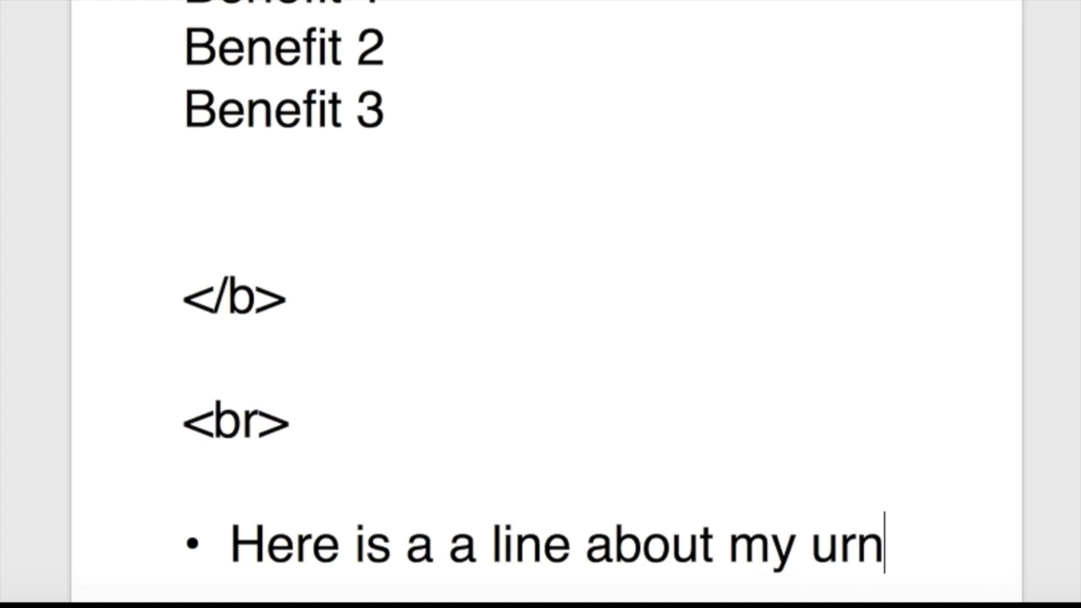
Add a "<br> <br>" line directly below the bullet about the urn.
key(Return)
key(Return)
text(<)
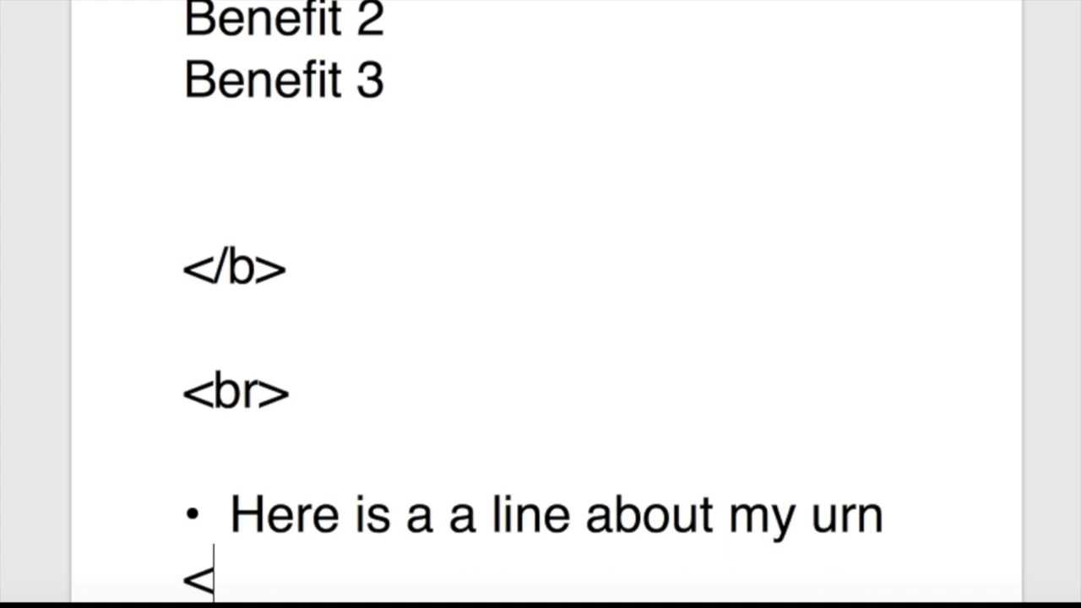
text(br>)
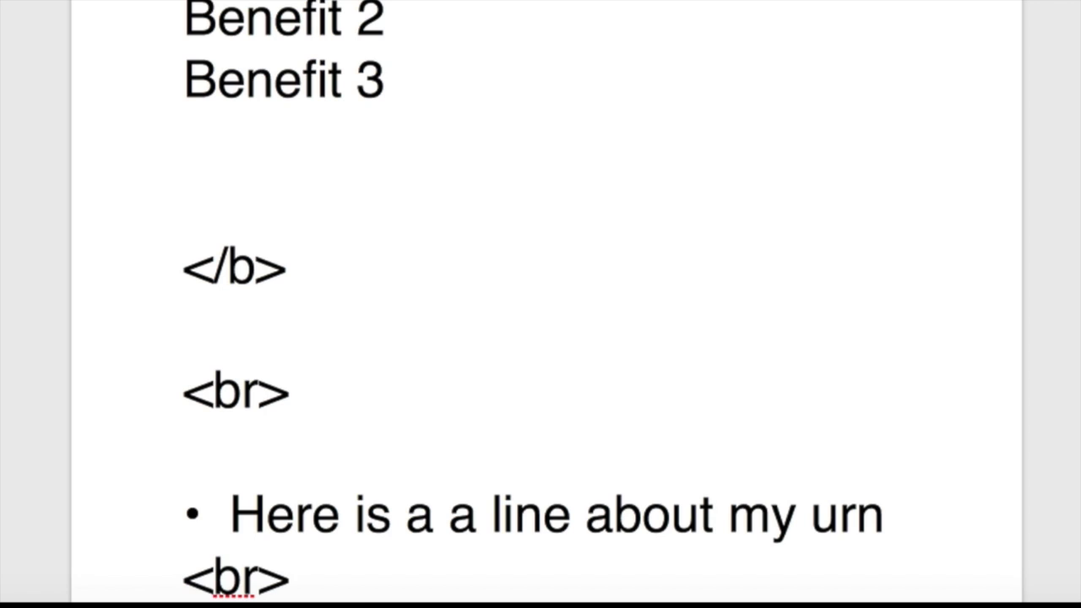
text(<br)
key(BackSpace)
key(BackSpace)
key(BackSpace)
key(BackSpace)
text(> )
text(<br.)
key(BackSpace)
text(>)
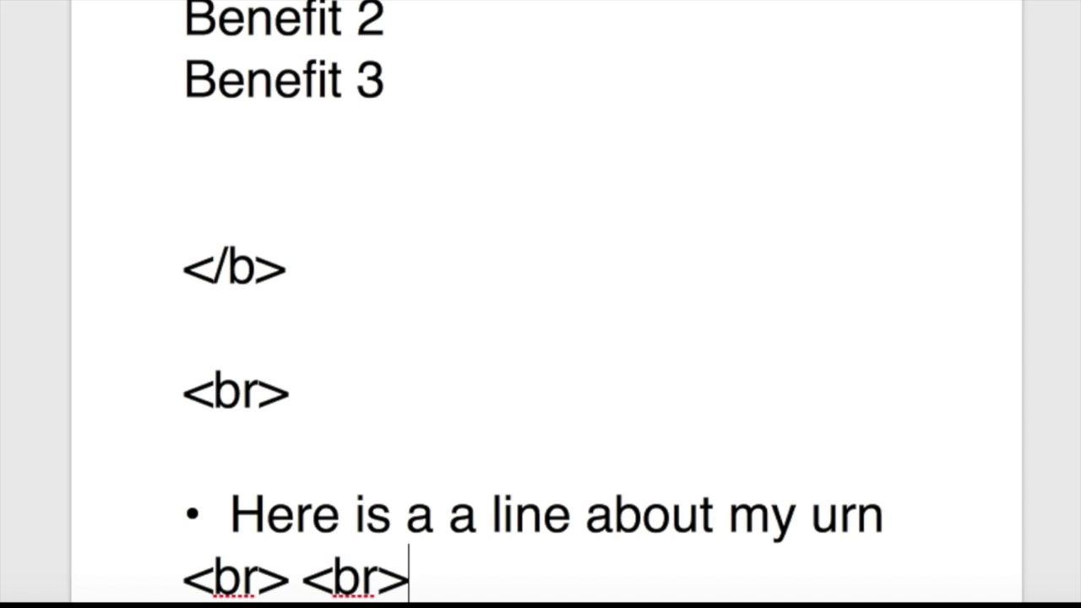
Add a second bullet line reading "And another line." below the two <br> tags.
key(Return)
key(ctrl+shift+8)
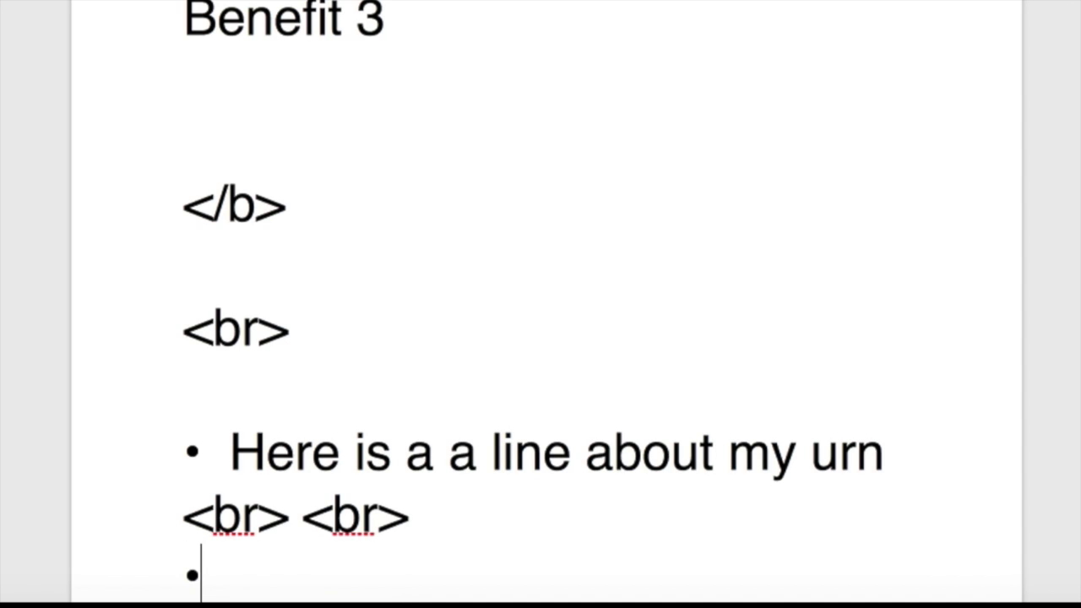
text(And another line.)
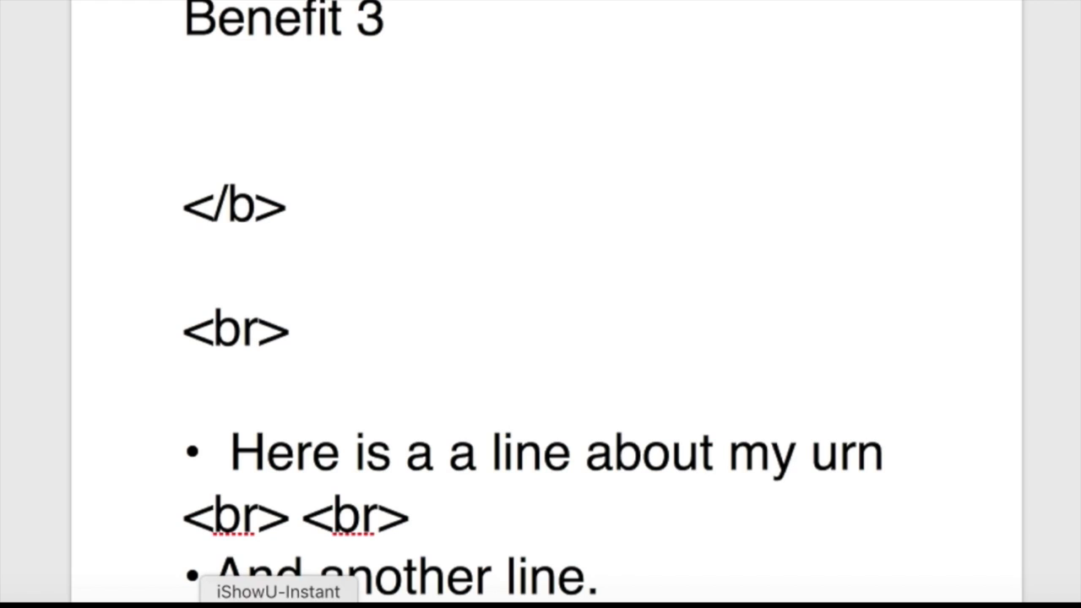
Join the "And another line." bullet to the <br> tags before it and the first bullet to the <br> above it.
click(174, 576)
key(BackSpace)
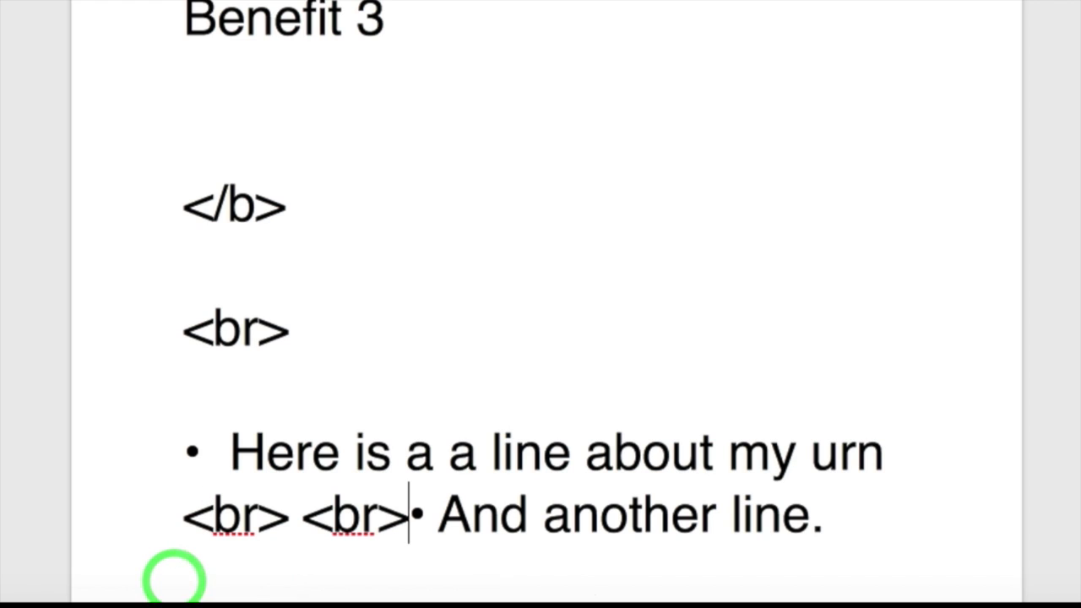
click(179, 451)
key(BackSpace)
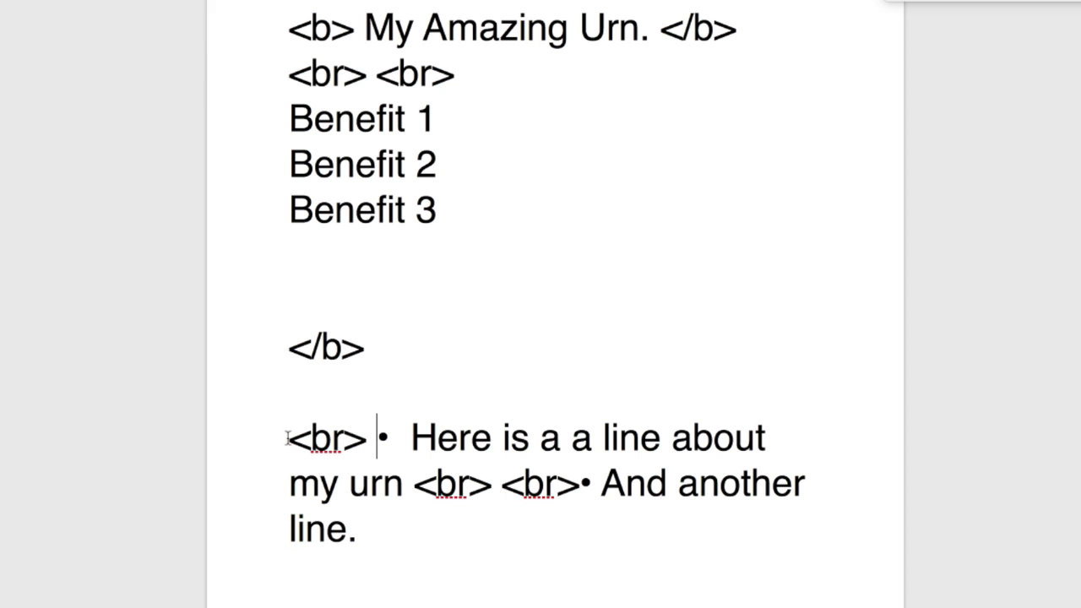
Remove the line breaks and blank lines so the standalone <br> follows </b> and </b> directly follows Benefit 3.
click(287, 438)
key(BackSpace)
key(BackSpace)
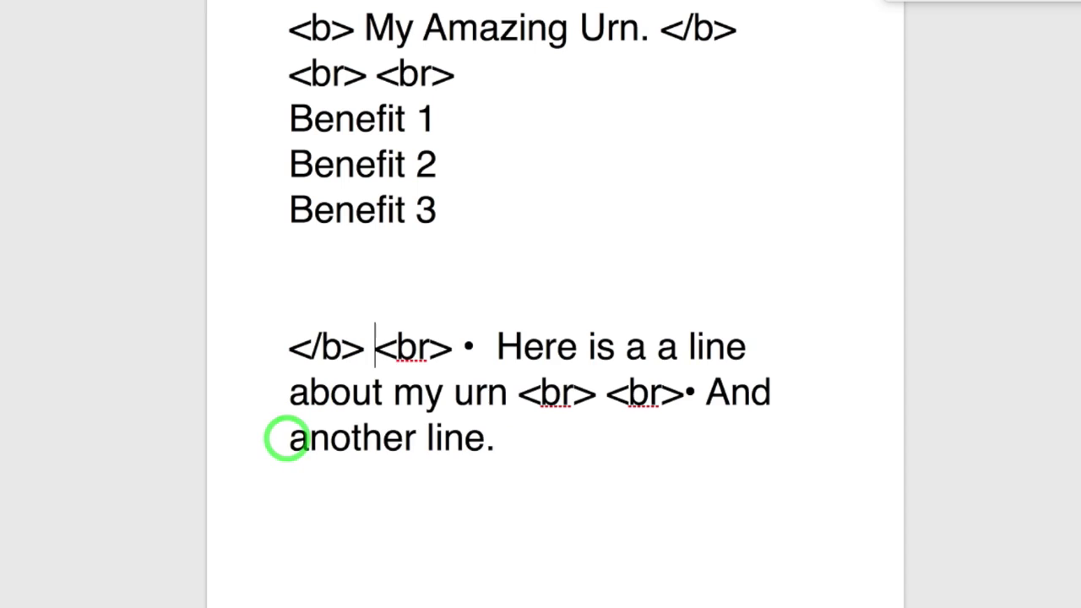
click(287, 346)
key(BackSpace)
key(BackSpace)
key(BackSpace)
Run the three benefit lines together directly after the "<br> <br>" tags by removing the line breaks before each.
click(295, 208)
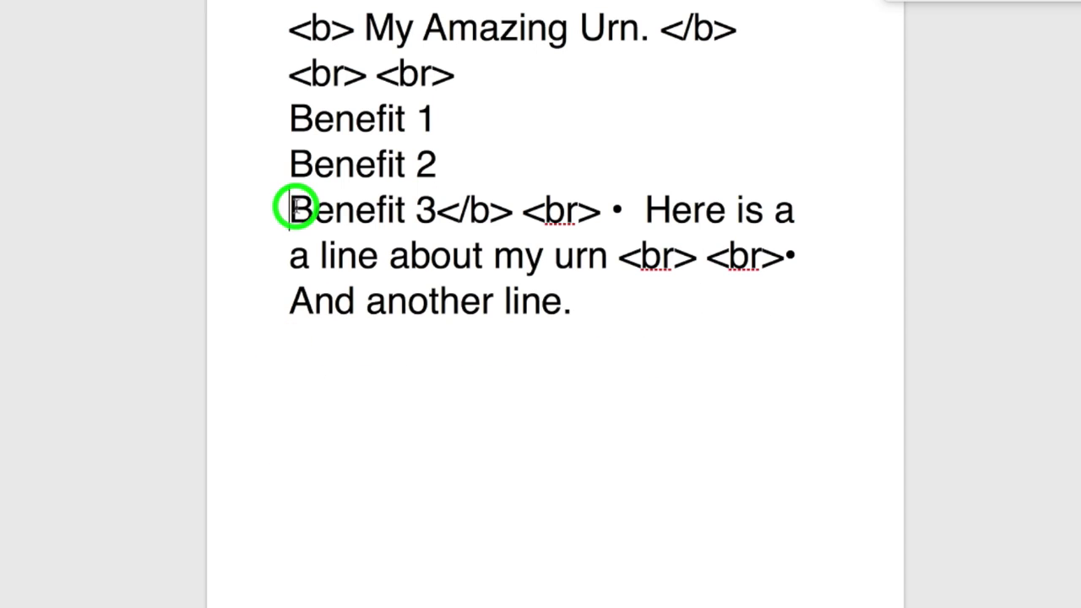
key(BackSpace)
click(296, 158)
key(BackSpace)
click(294, 126)
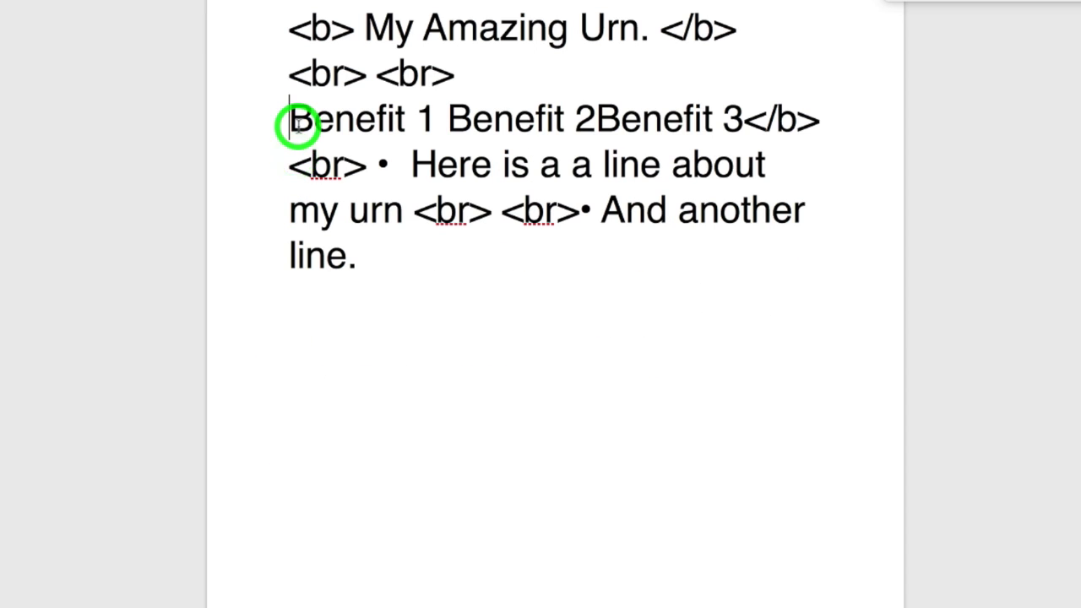
key(BackSpace)
click(675, 250)
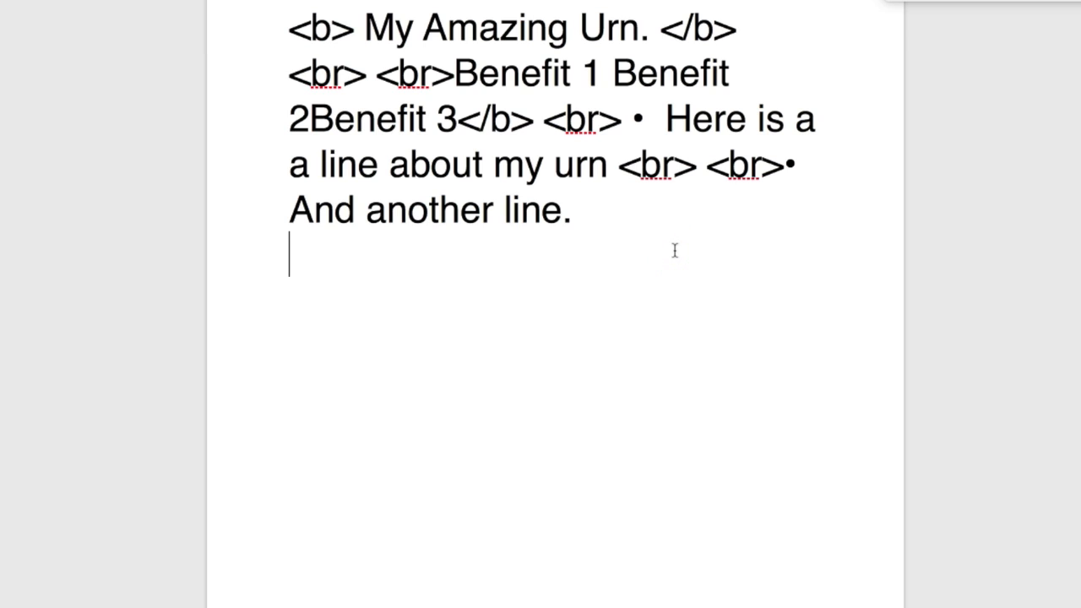
drag(288, 19, 359, 43)
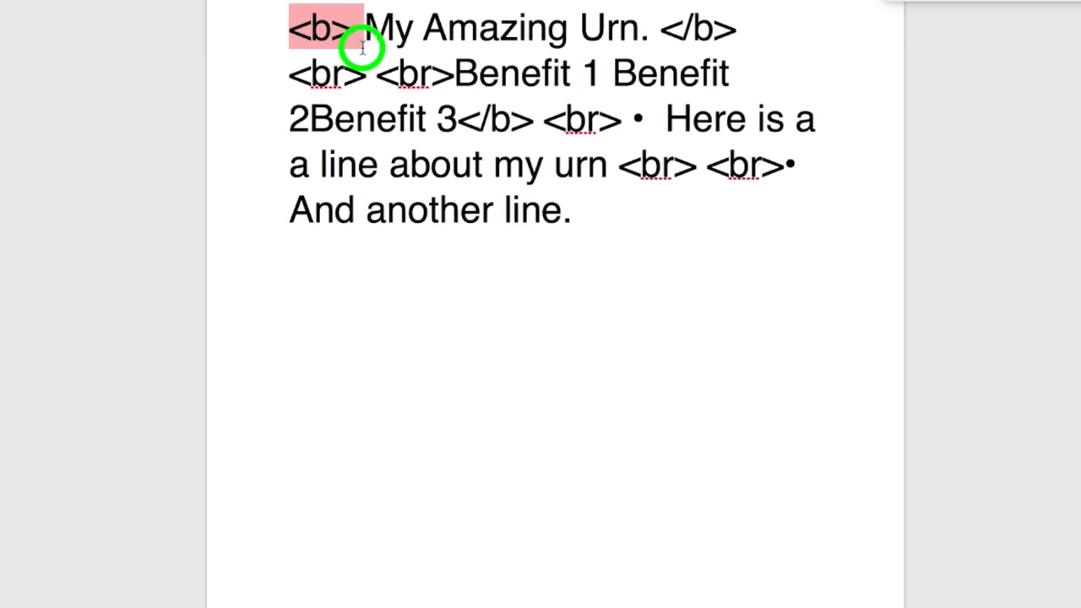
click(679, 346)
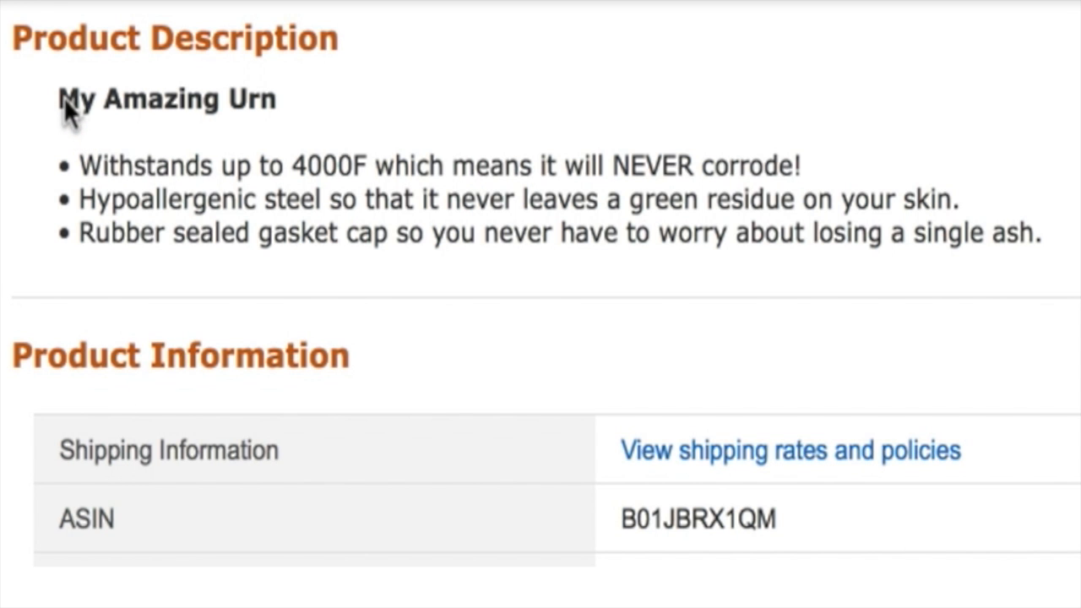
On the Amazon product page, examine the formatting of the "My Amazing Urn" heading and the first bullet under Product Description.
drag(267, 92, 54, 95)
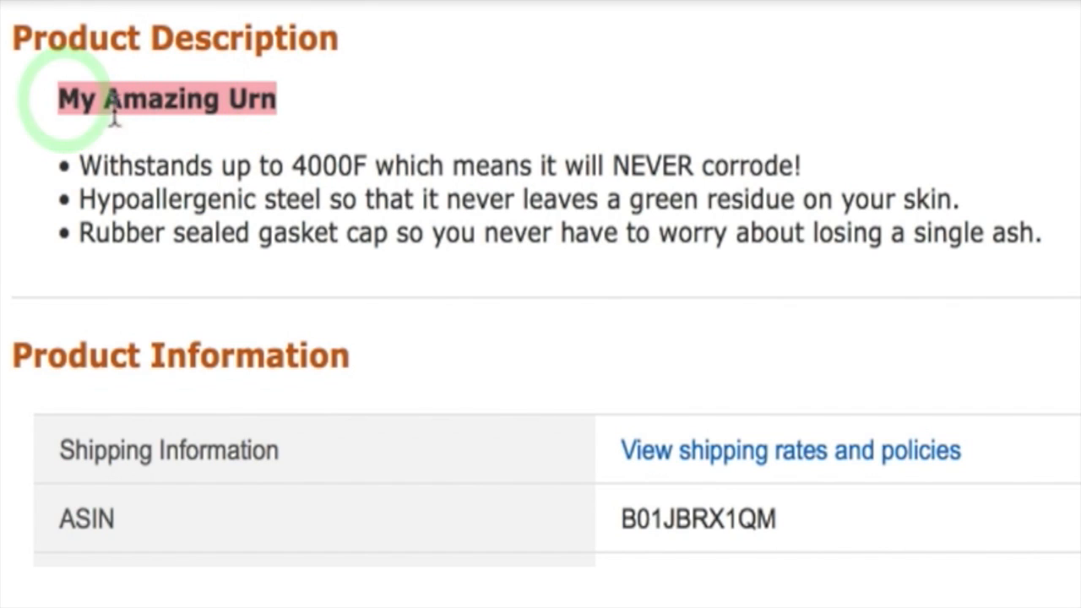
click(144, 137)
double_click(137, 165)
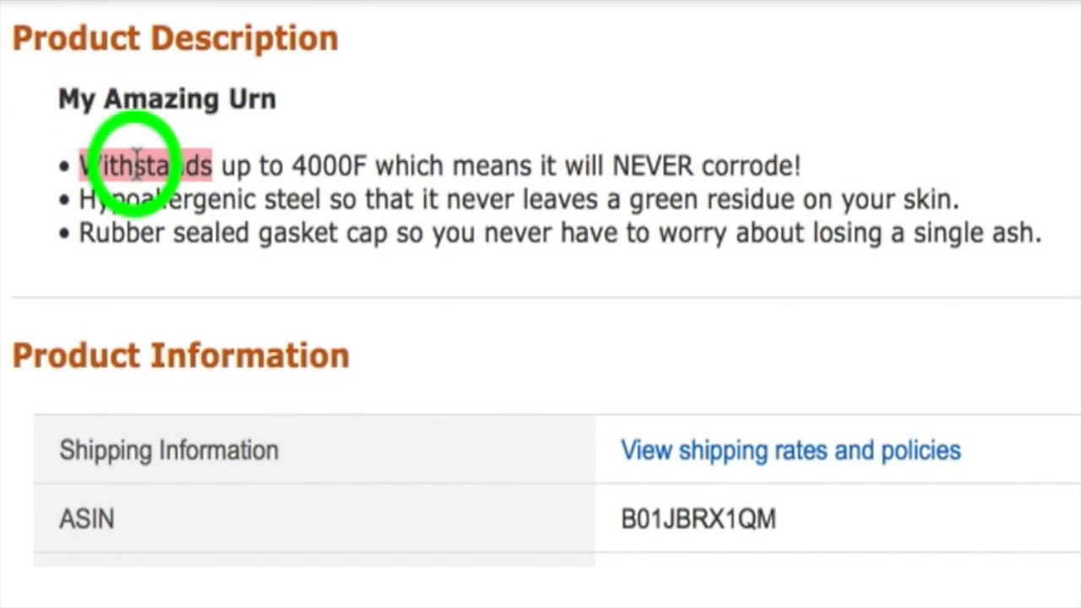
triple_click(137, 165)
click(79, 167)
drag(108, 165, 836, 152)
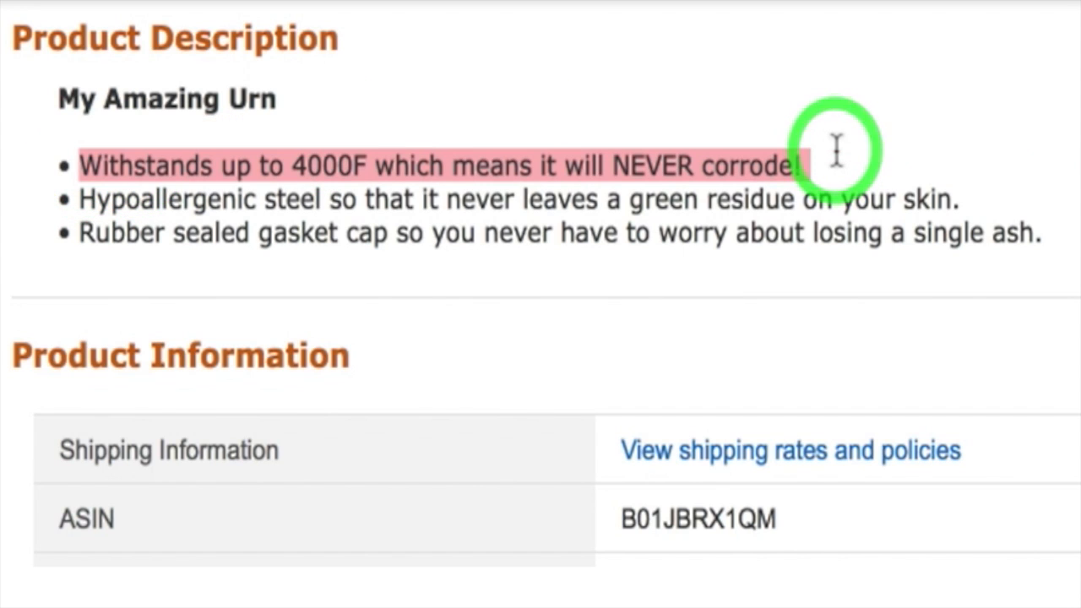